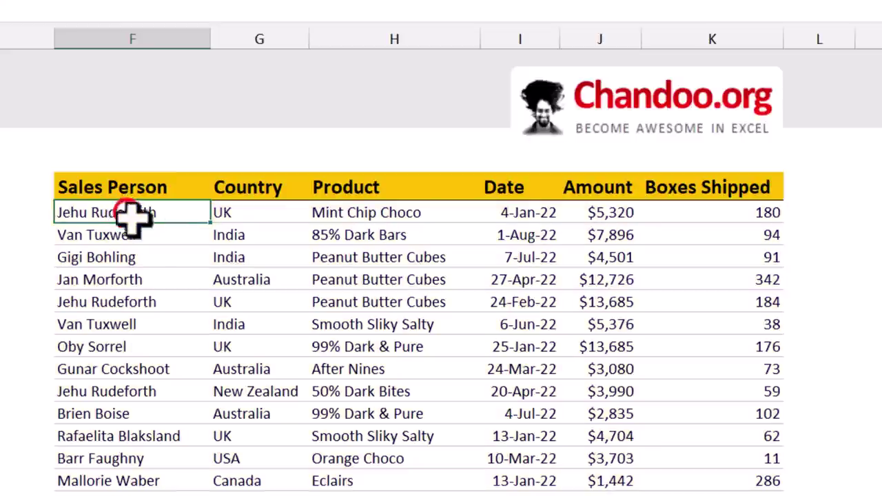
# Step: Review the fields of the first sales record, from Country to Boxes Shipped, and the first values in the Amount column
pyautogui.click(232, 212)
pyautogui.click(358, 212)
pyautogui.click(521, 215)
pyautogui.click(636, 213)
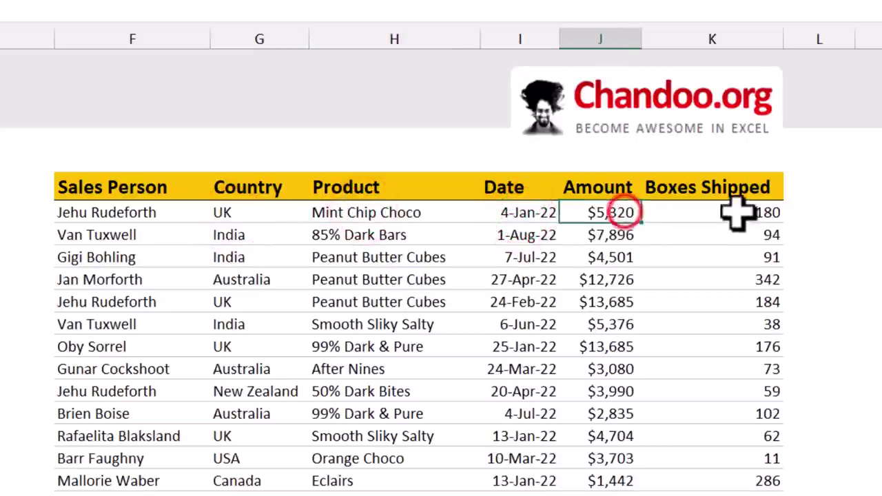
pyautogui.click(735, 213)
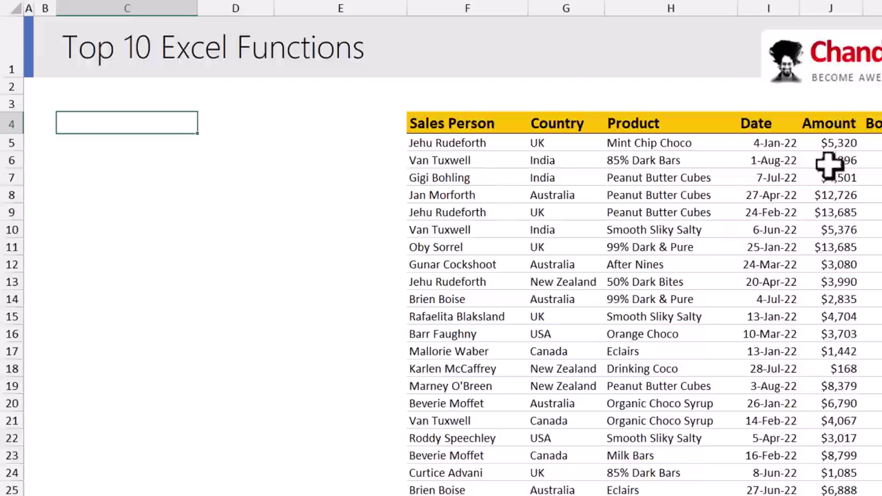
pyautogui.moveTo(845, 143); pyautogui.dragTo(844, 316)
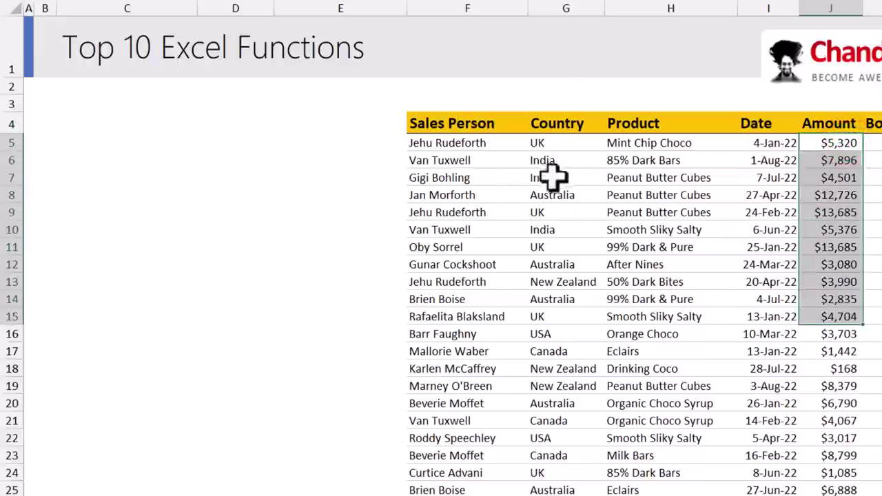
# Step: Enter the label Country with the value UK in row 4 and the label Total amount in C5
pyautogui.click(67, 121)
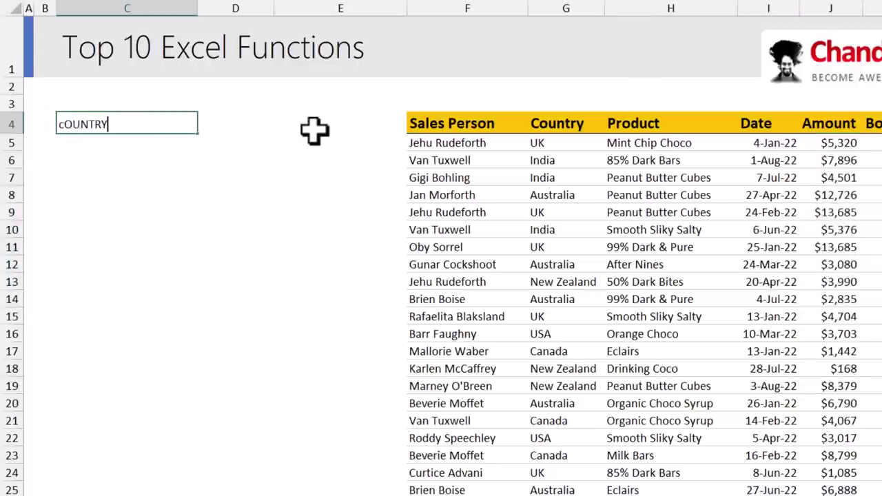
pyautogui.write('cOUNTRY')
pyautogui.press('Return')
pyautogui.write('Total ')
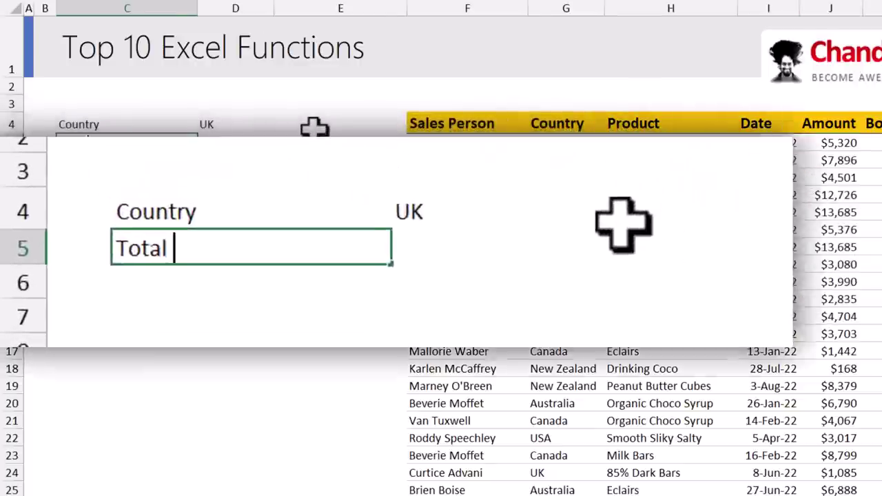
pyautogui.write('amount')
pyautogui.press('Tab')
# Step: Calculate the UK total in D5 with SUMIFS, summing J5:J104 where G5:G104 matches D4, and reopen the formula for review
pyautogui.write('=')
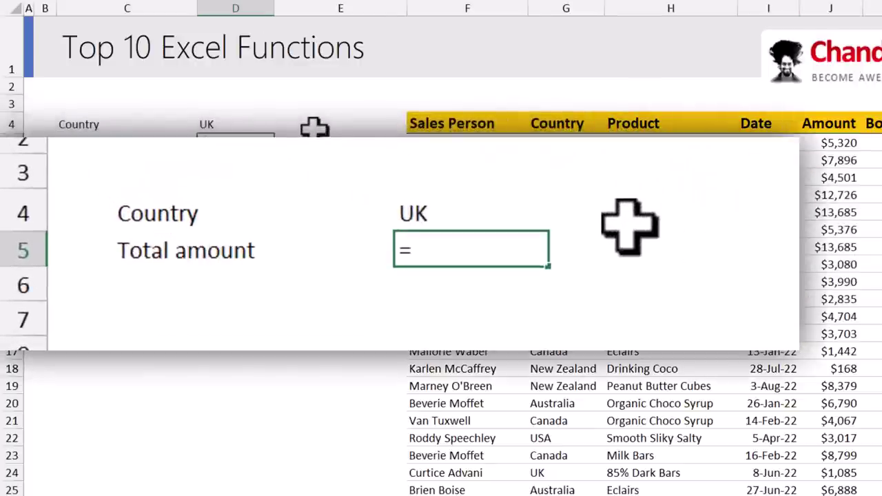
pyautogui.write('sumifs')
pyautogui.press('Tab')
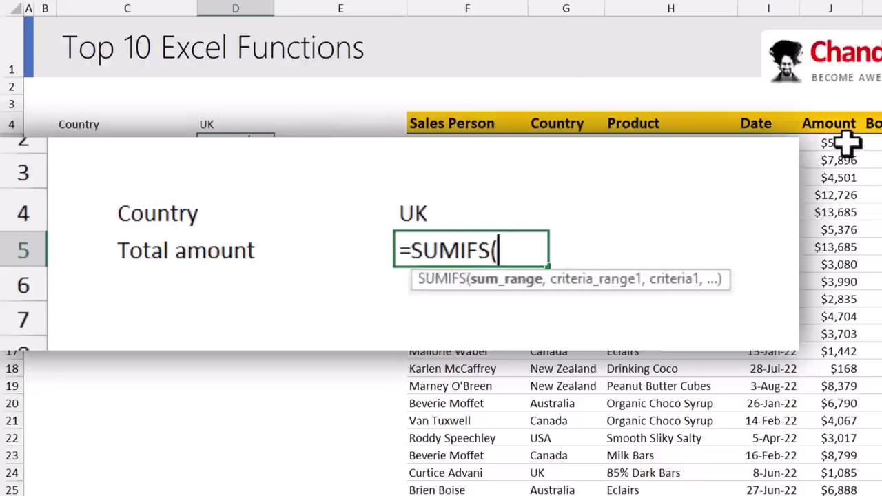
pyautogui.hotkey('ctrl', 'shift', 'Down')
pyautogui.write(',')
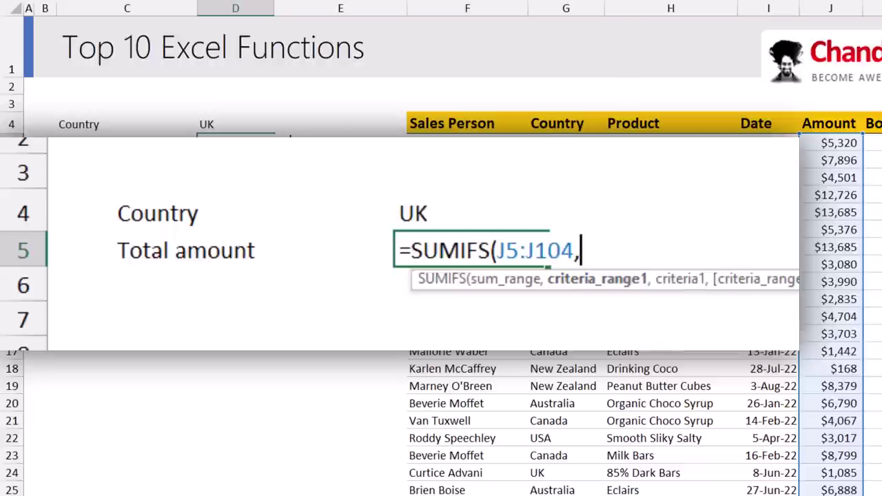
pyautogui.hotkey('ctrl', 'shift', 'Down')
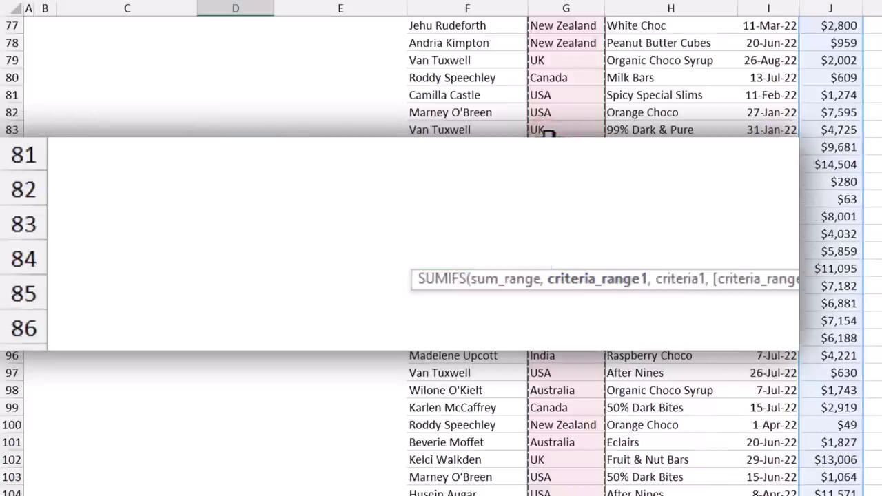
pyautogui.write(',')
pyautogui.click(207, 124)
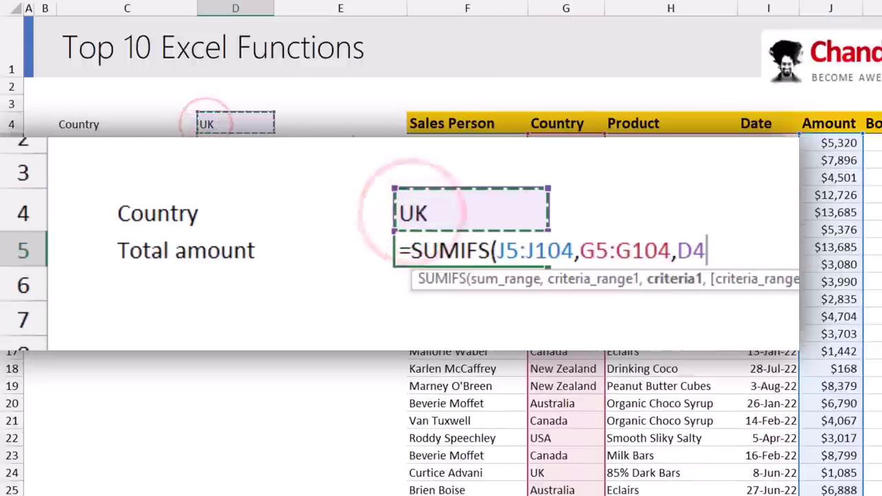
pyautogui.press('Return')
pyautogui.click(521, 251)
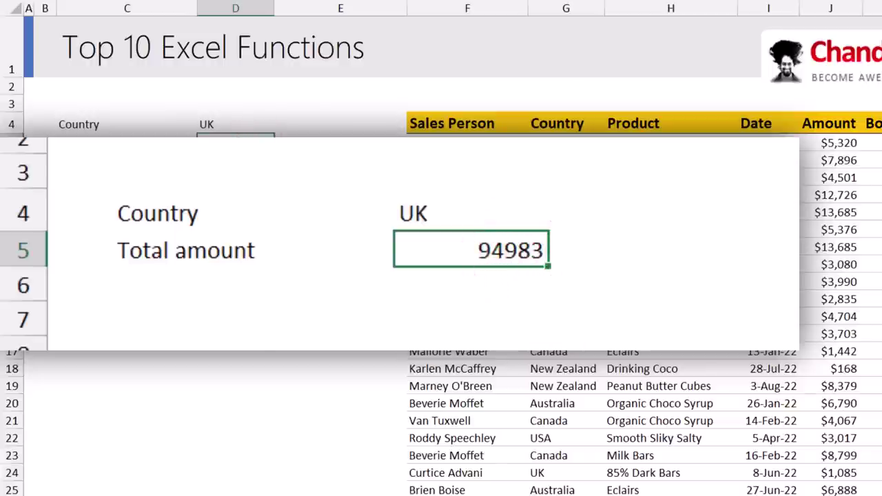
pyautogui.press('F2')
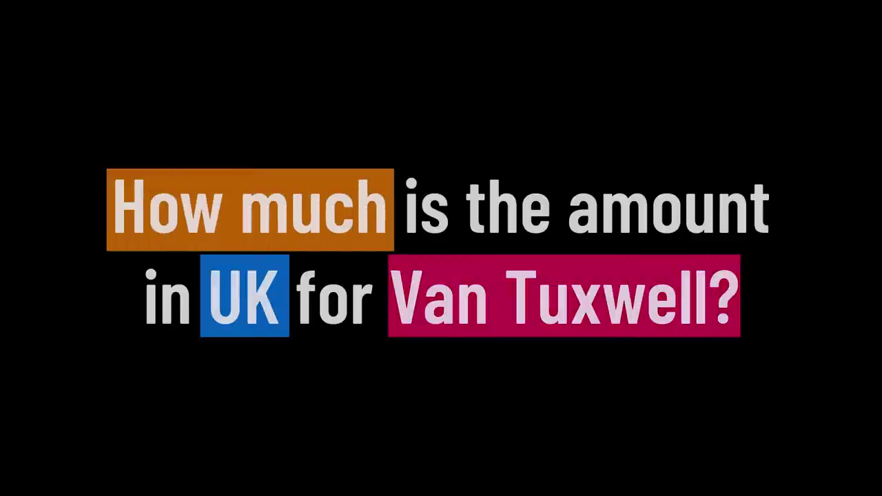
# Step: Add a Person criterion in row 8 and total J5:J104 in D9 with SUMIFS, matching G5:G104 to D4 and F5:F104 to D8
pyautogui.write('rson')
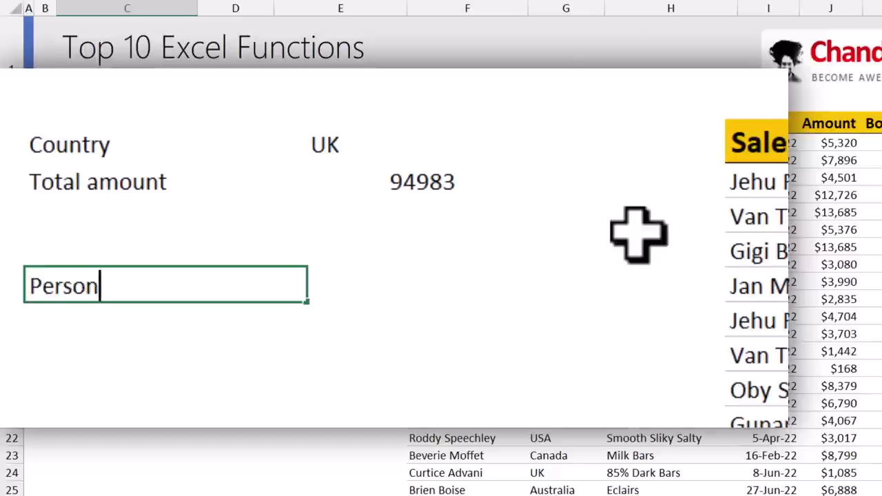
pyautogui.press('Tab')
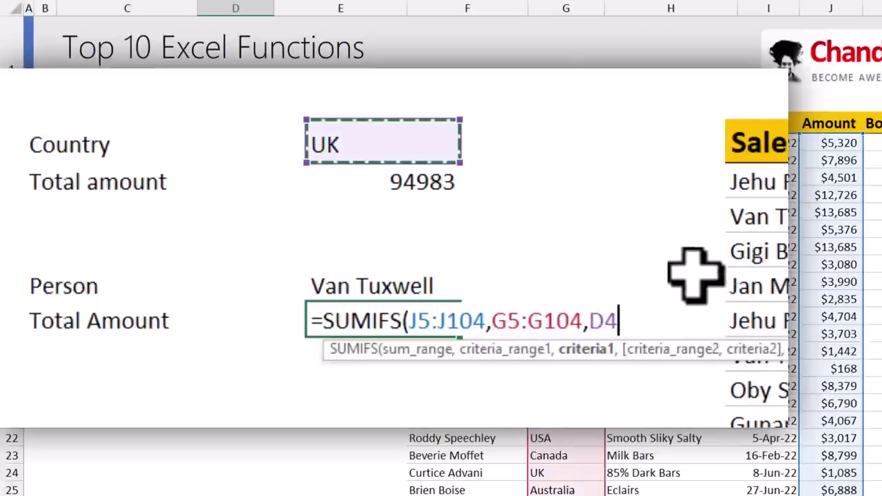
pyautogui.write(',')
pyautogui.write('F5:F104,')
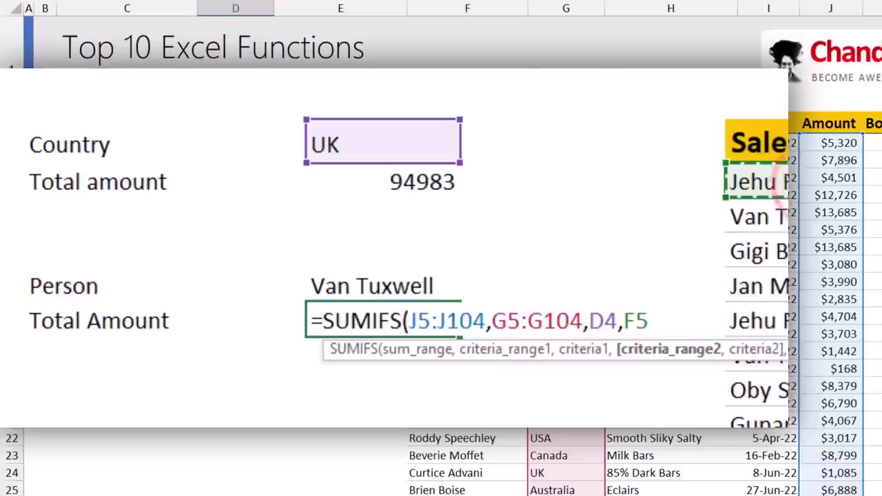
pyautogui.hotkey('ctrl', 'shift', 'Down')
pyautogui.write(',')
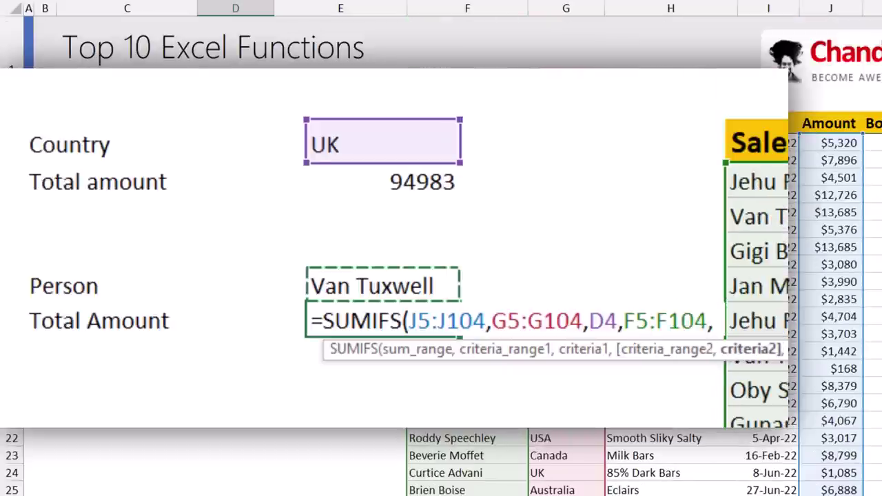
pyautogui.press('Return')
pyautogui.click(419, 320)
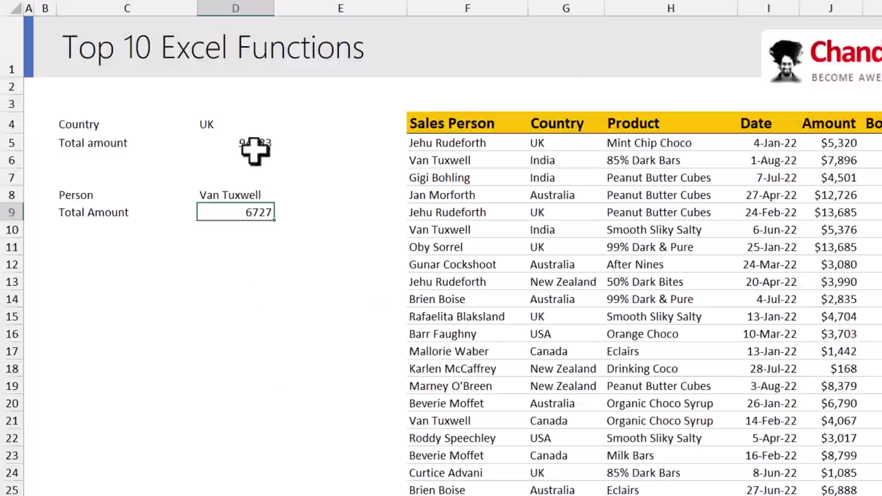
pyautogui.moveTo(208, 121); pyautogui.dragTo(257, 217)
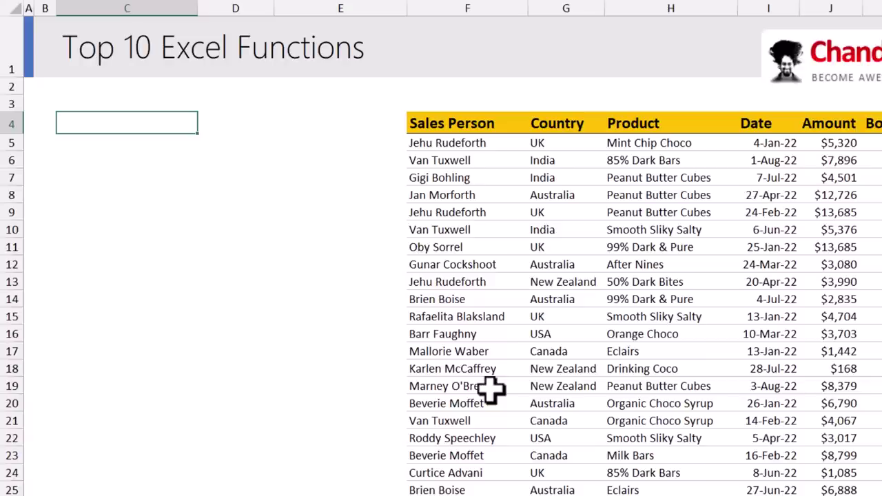
# Step: Set up the lookup inputs: Person with the row 11 salesperson's name in row 4, and the label Amount in C5
pyautogui.click(449, 247)
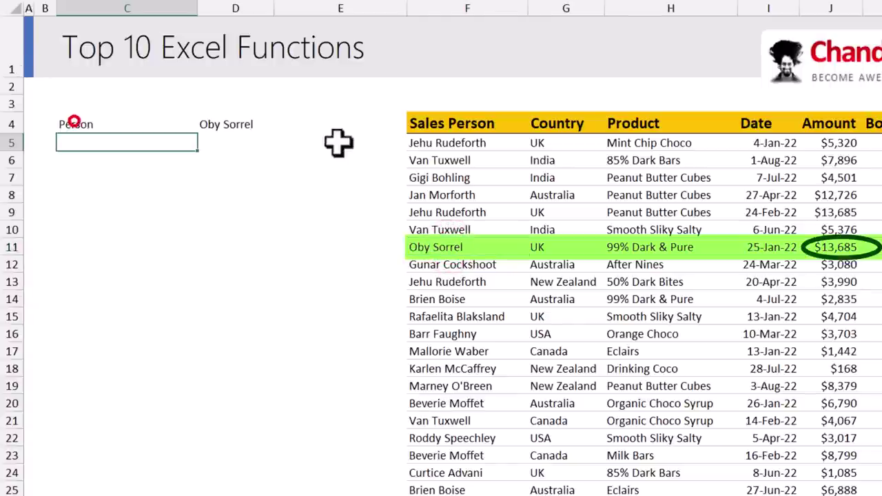
pyautogui.click(242, 124)
pyautogui.click(82, 143)
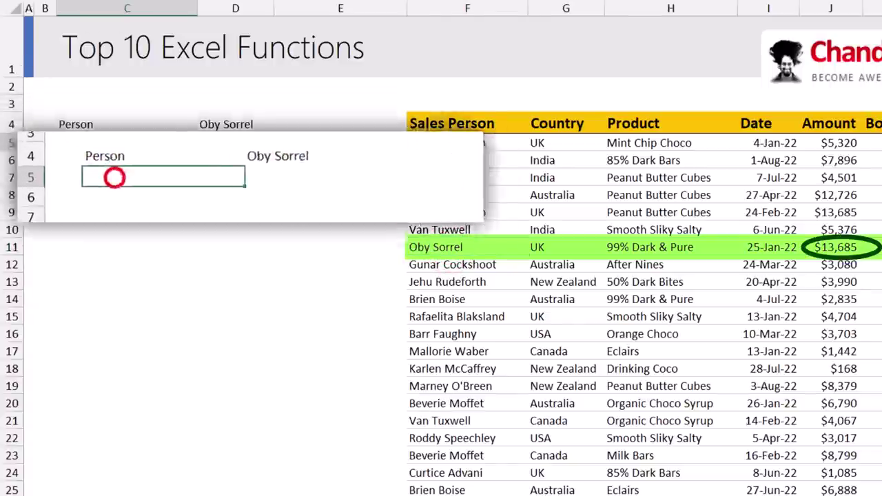
pyautogui.write('Am')
pyautogui.press('Tab')
# Step: Look up the person's amount in D5 with =XLOOKUP(D4,F5:F104,J5:J104)
pyautogui.write('=xlo')
pyautogui.press('Tab')
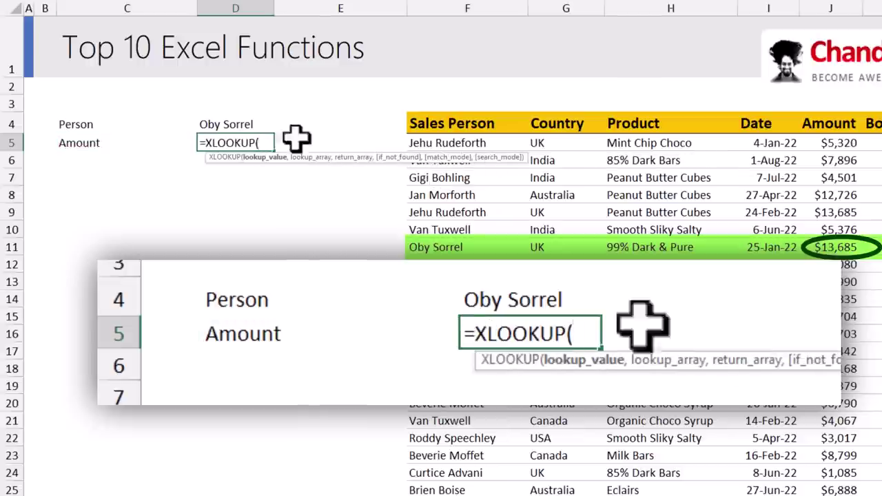
pyautogui.click(245, 124)
pyautogui.write(',')
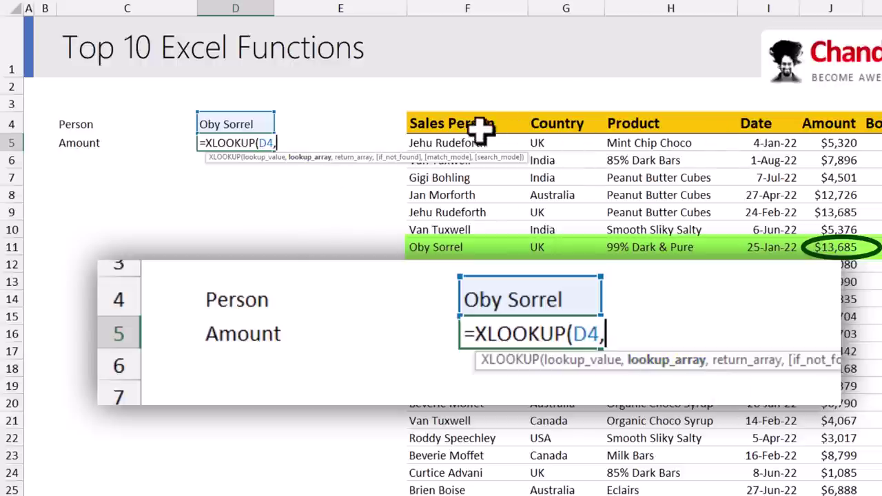
pyautogui.moveTo(492, 140); pyautogui.dragTo(502, 460)
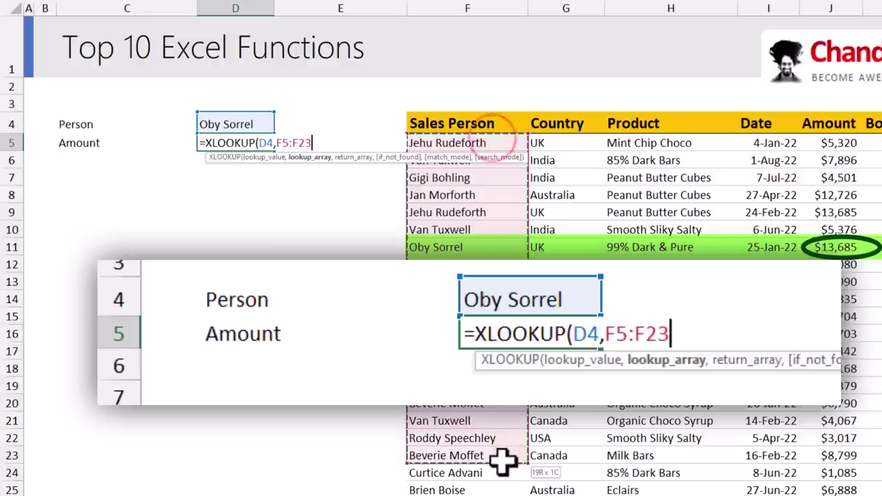
pyautogui.hotkey('ctrl', 'shift', 'Down')
pyautogui.write(',')
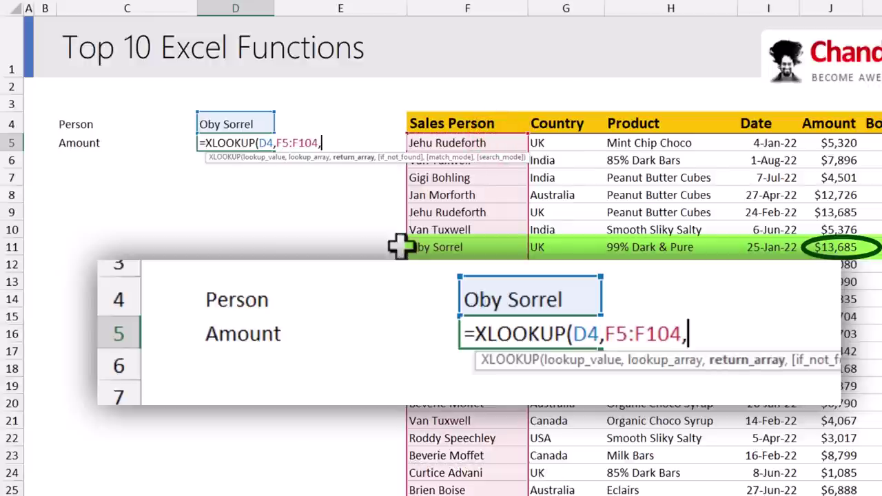
pyautogui.click(843, 143)
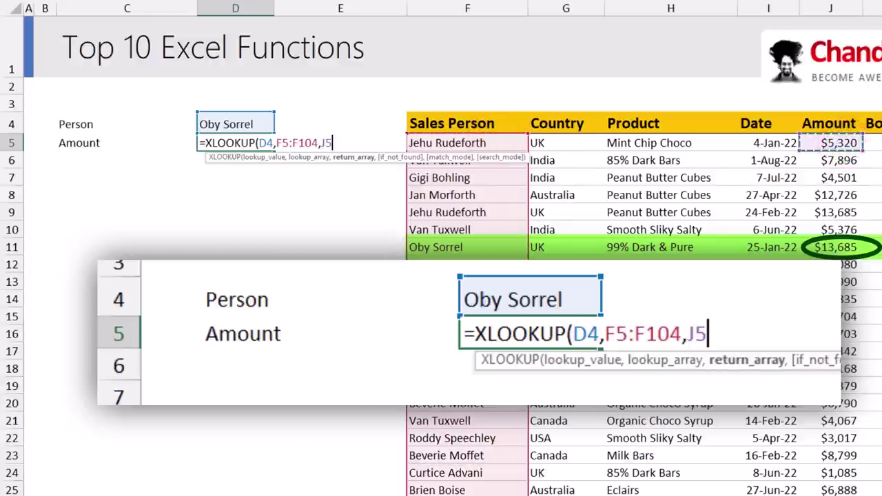
pyautogui.hotkey('ctrl', 'shift', 'Down')
pyautogui.write(')')
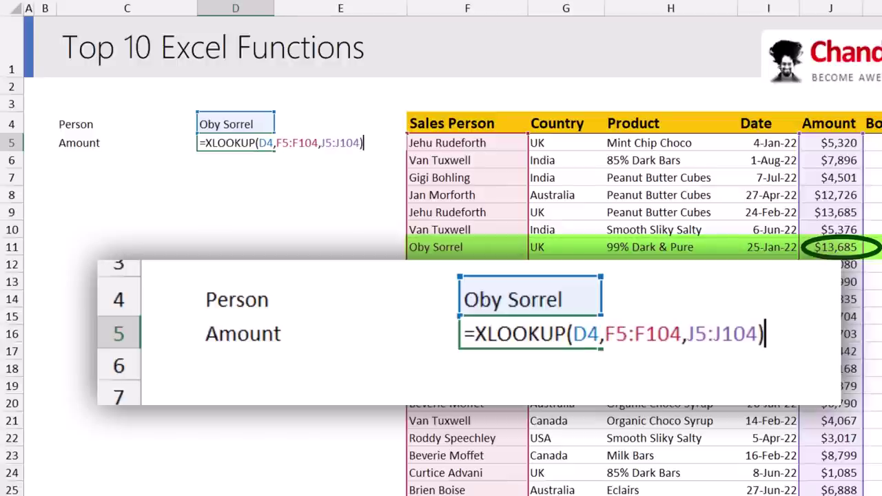
pyautogui.press('Return')
pyautogui.click(254, 143)
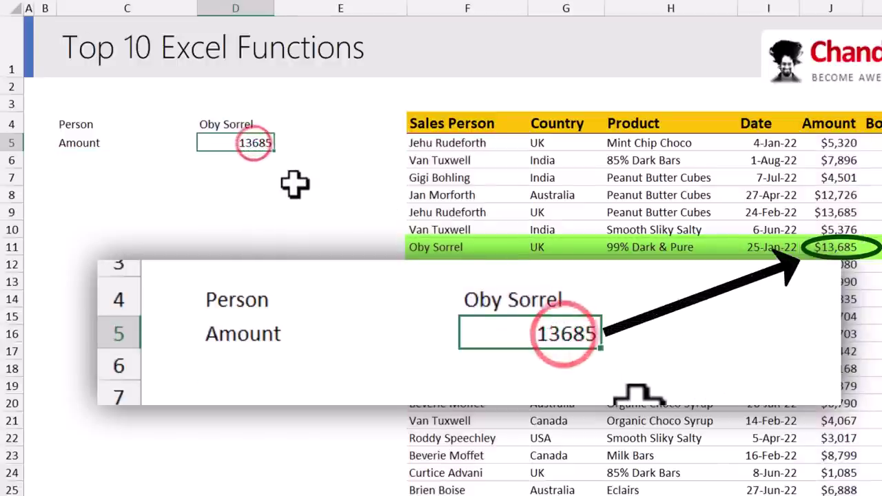
# Step: Compare the looked-up amount with the source record in row 11 and examine the same salesperson's other records further down the table
pyautogui.moveTo(428, 246); pyautogui.dragTo(838, 247)
pyautogui.click(836, 247)
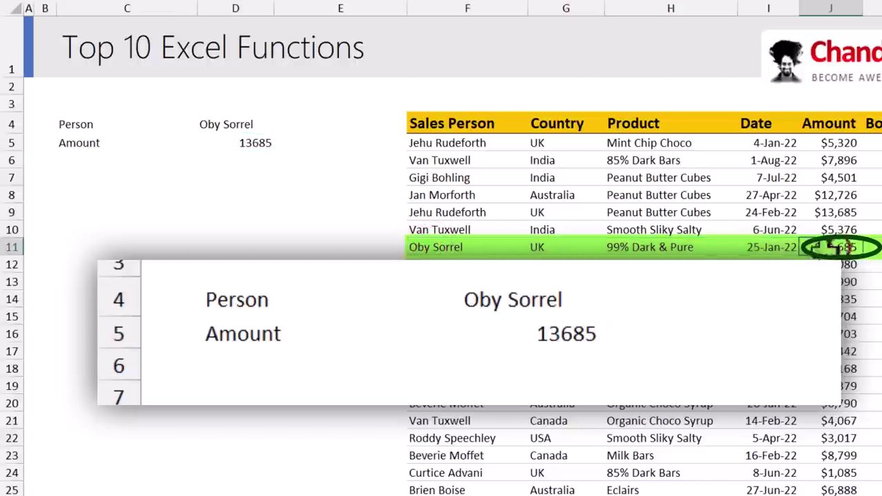
pyautogui.click(252, 143)
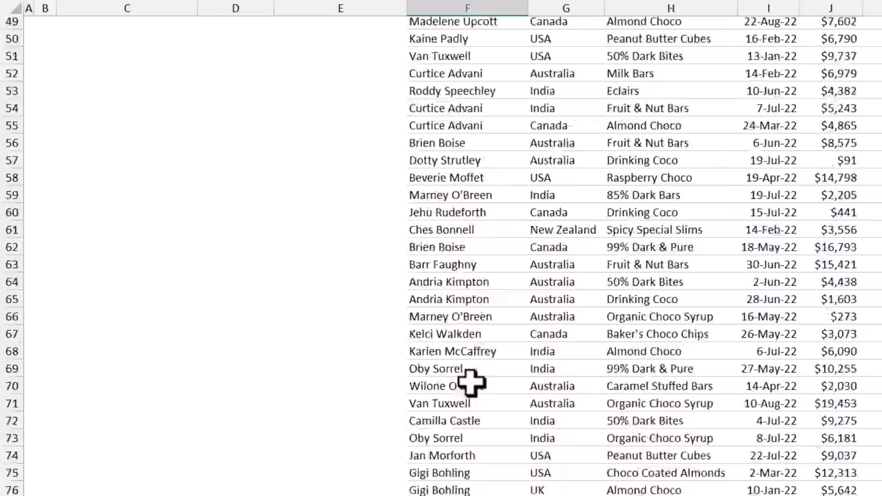
pyautogui.scroll(-1, 473, 384)
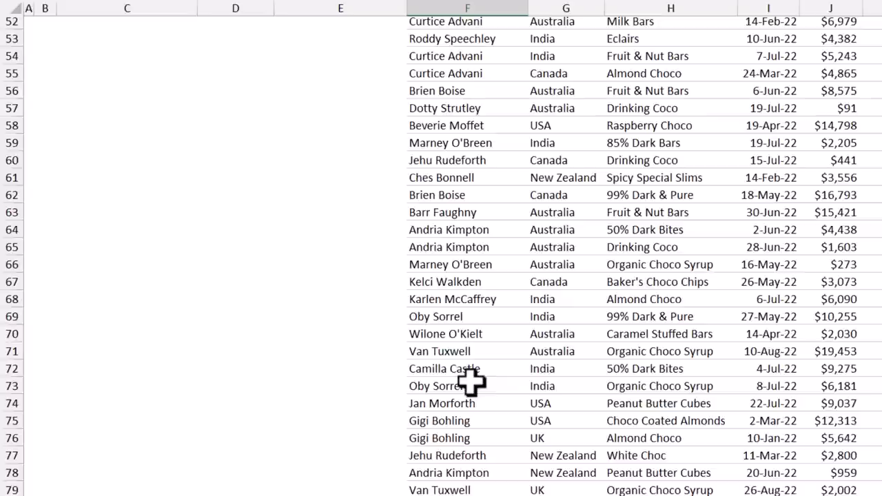
pyautogui.click(441, 316)
pyautogui.moveTo(527, 321); pyautogui.dragTo(561, 331)
pyautogui.moveTo(429, 386); pyautogui.dragTo(542, 392)
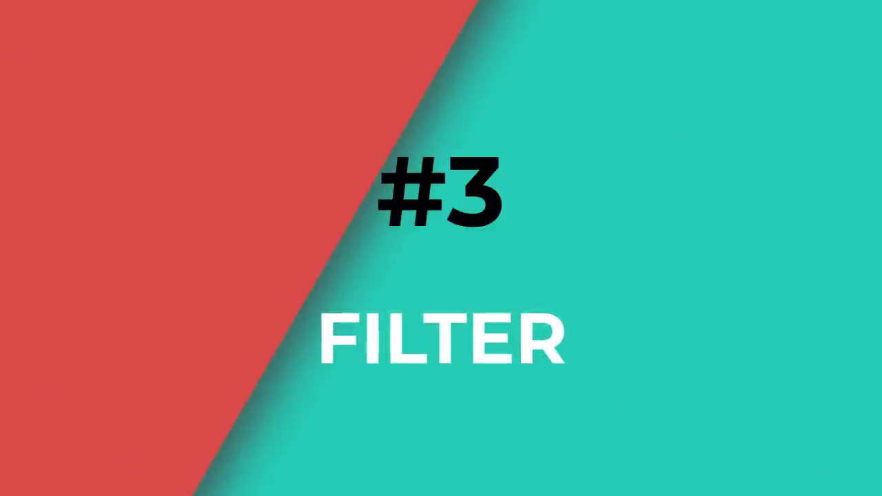
# Step: Enter the label FILTER in C6, below the Person row
pyautogui.moveTo(79, 128); pyautogui.dragTo(206, 130)
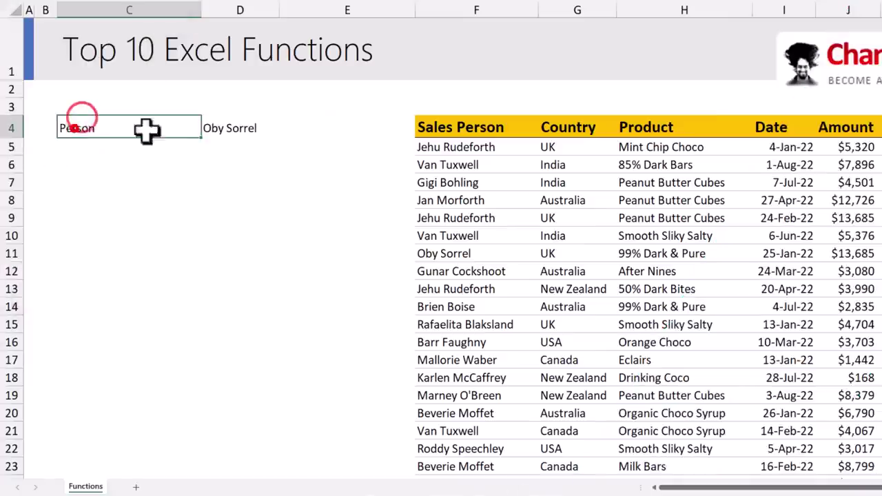
pyautogui.click(112, 166)
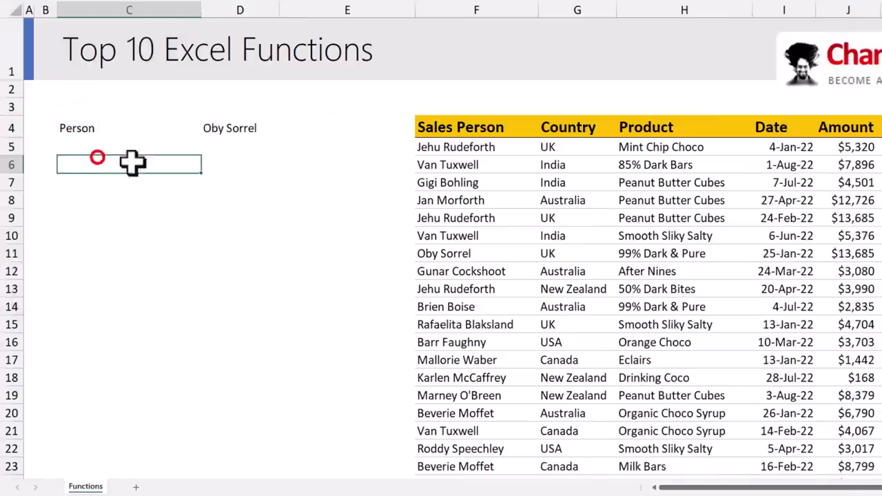
pyautogui.click(222, 128)
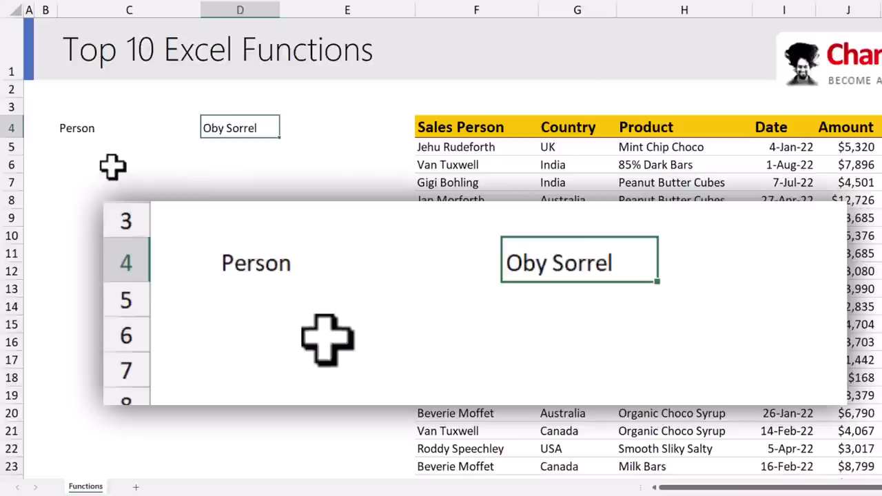
pyautogui.click(112, 166)
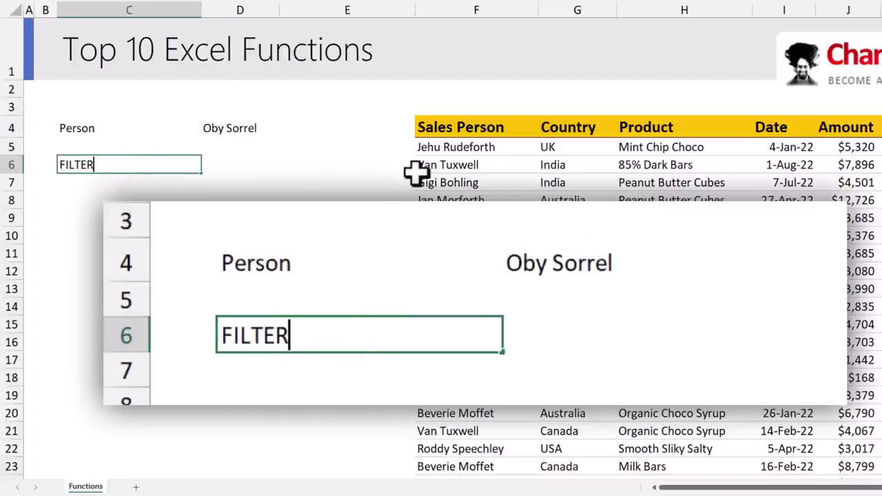
pyautogui.press('Tab')
# Step: List all of the selected person's amounts from D6 down with =FILTER(J5:J104,F5:F104=D4)
pyautogui.write('=filt')
pyautogui.press('Tab')
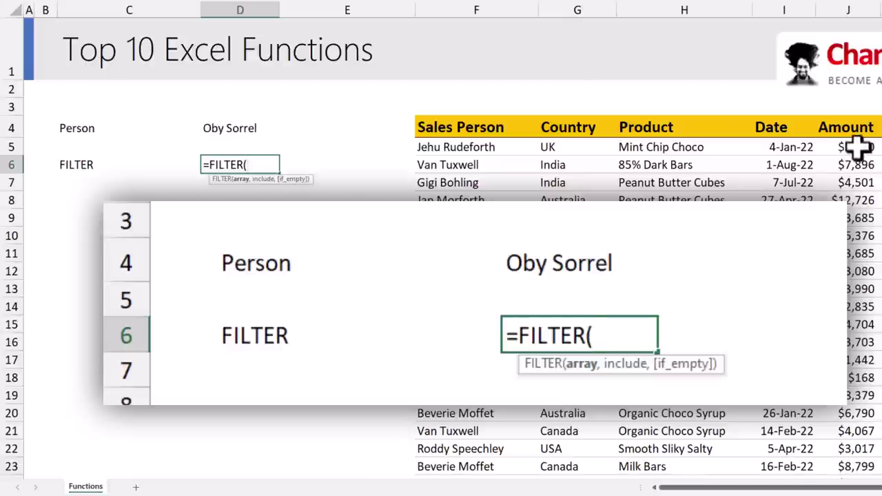
pyautogui.hotkey('ctrl', 'shift', 'Down')
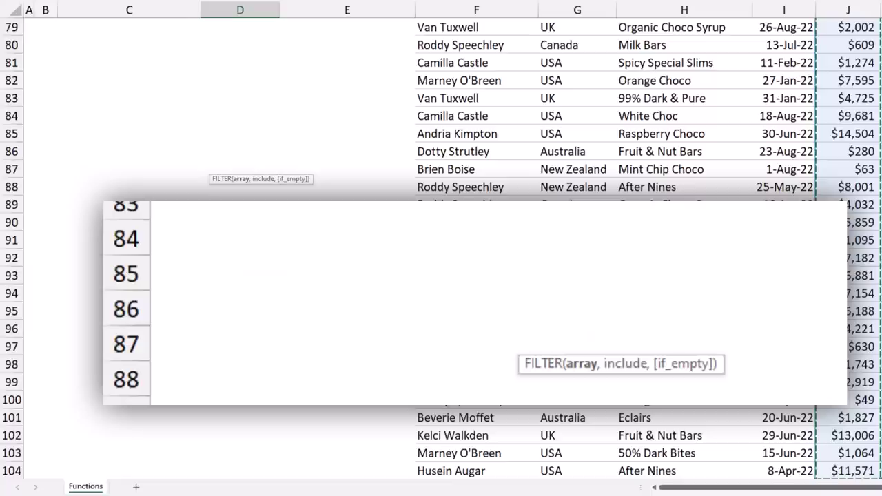
pyautogui.write(',')
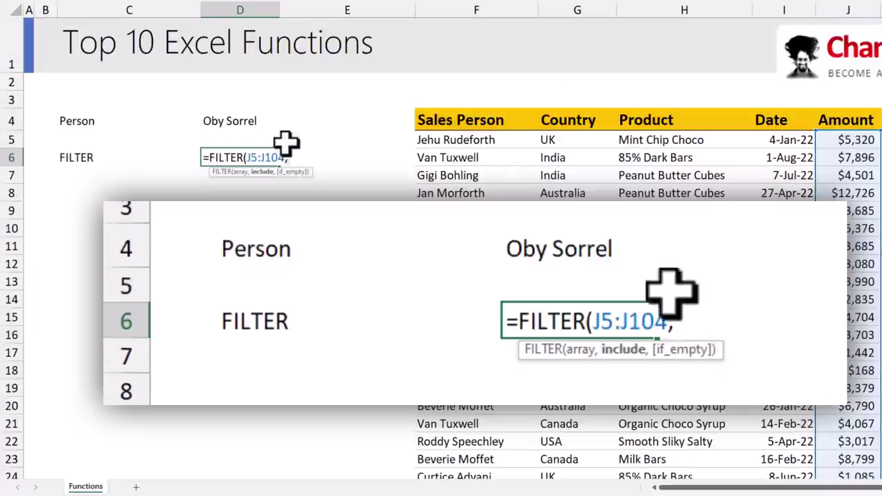
pyautogui.click(459, 140)
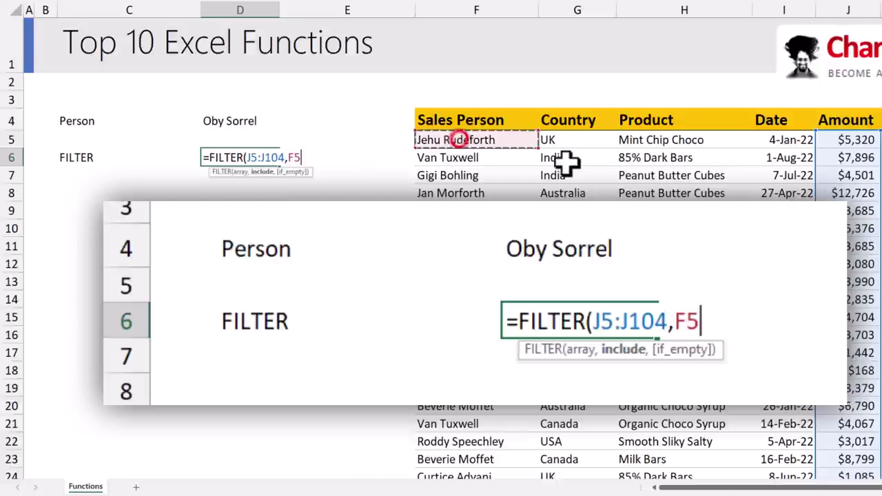
pyautogui.hotkey('ctrl', 'shift', 'Down')
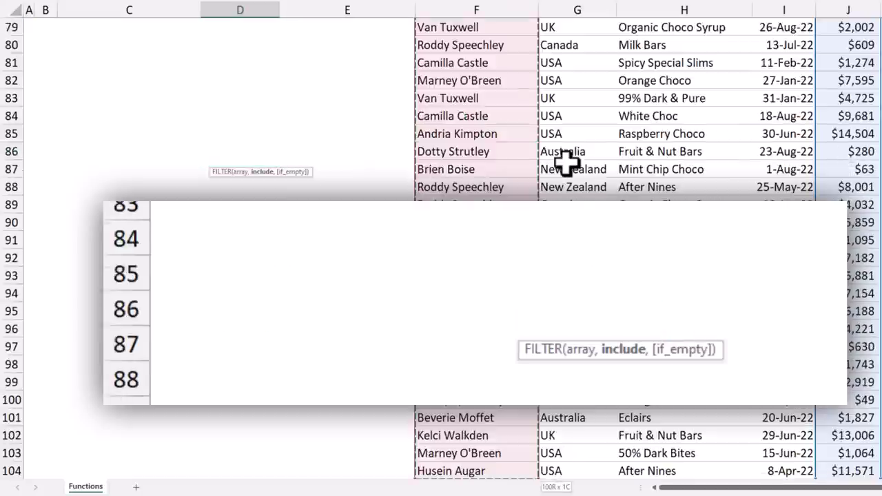
pyautogui.write('=FILTER(J5:J104,F5:F104=')
pyautogui.click(219, 128)
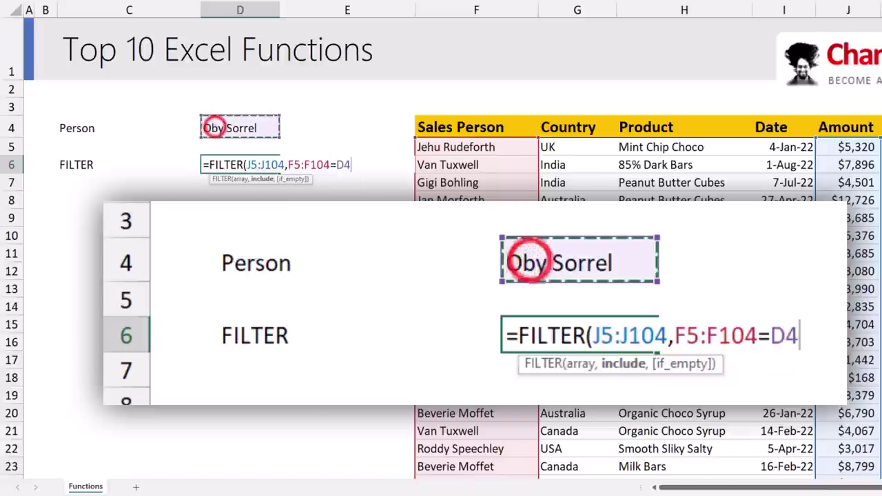
pyautogui.write(')')
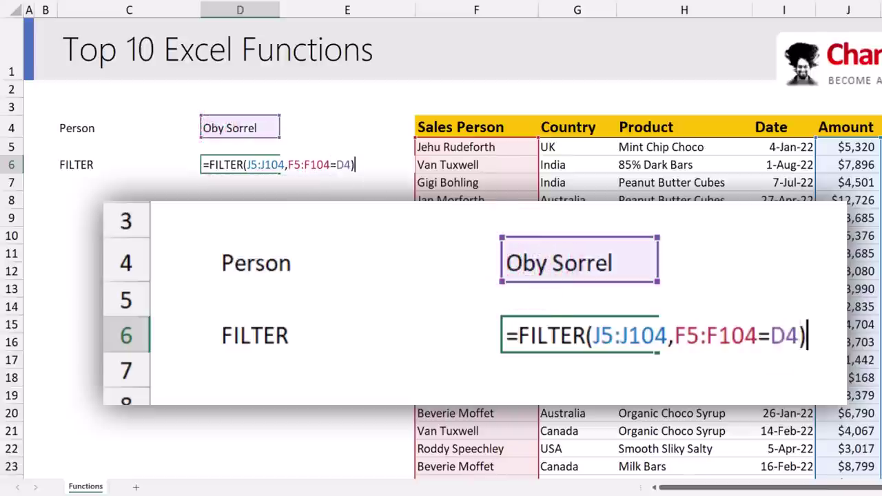
pyautogui.press('Return')
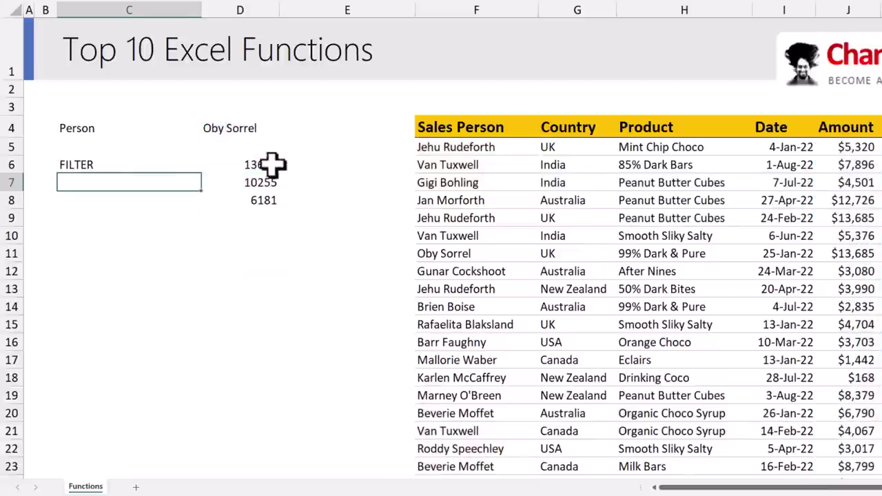
pyautogui.moveTo(271, 166); pyautogui.dragTo(269, 195)
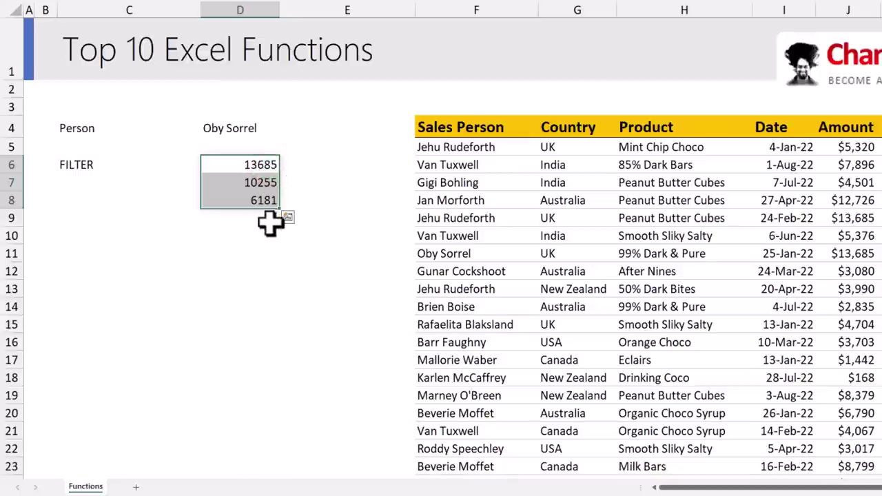
pyautogui.click(256, 166)
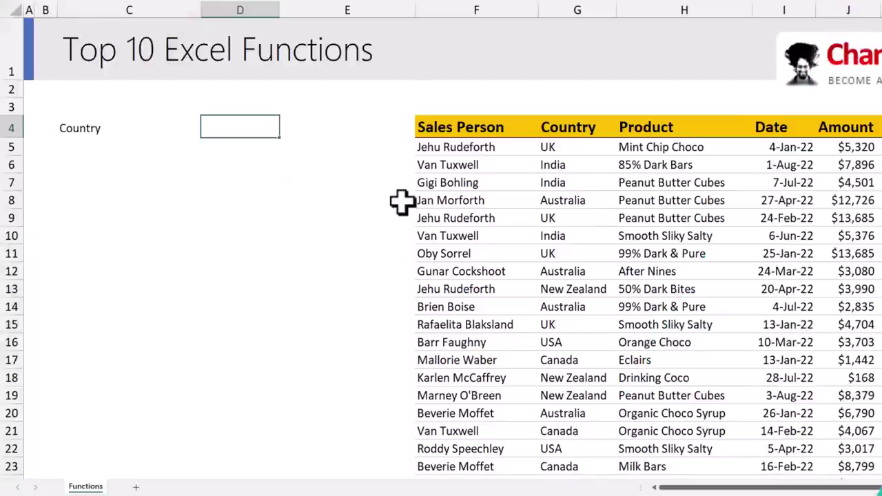
# Step: Set up the count criteria: UK as the country in D4, and Month with Jan-2022 in row 5
pyautogui.write('UK')
pyautogui.press('Return')
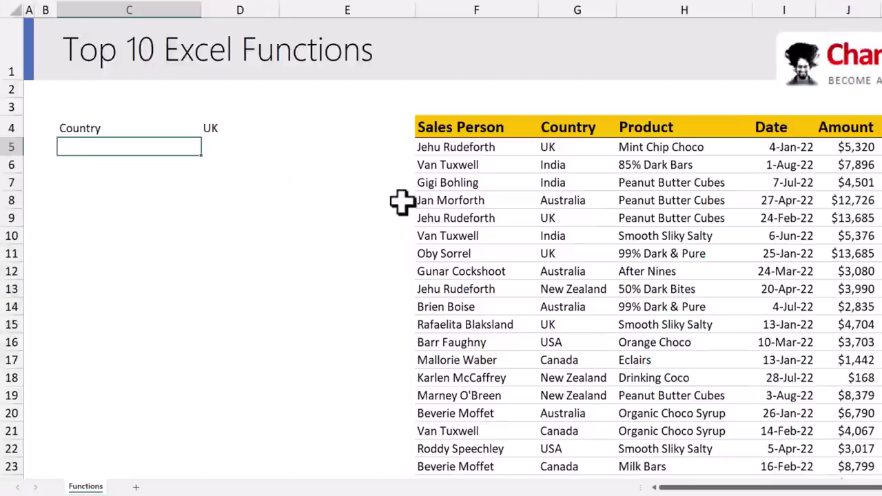
pyautogui.write('Month')
pyautogui.press('Tab')
pyautogui.write('Jan-2022')
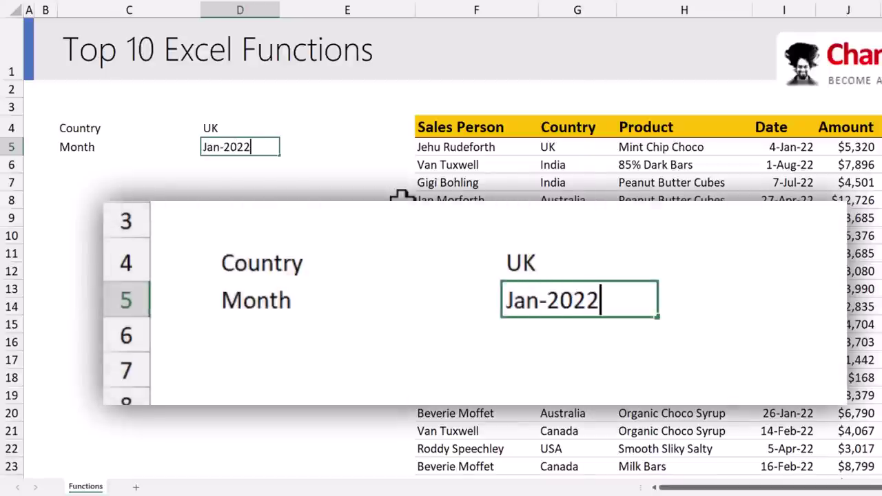
pyautogui.press('Return')
pyautogui.click(253, 141)
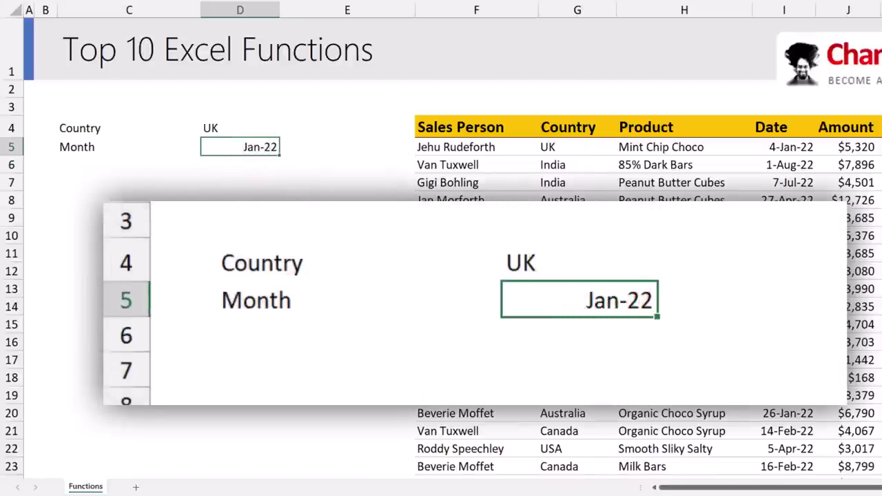
pyautogui.press('F2')
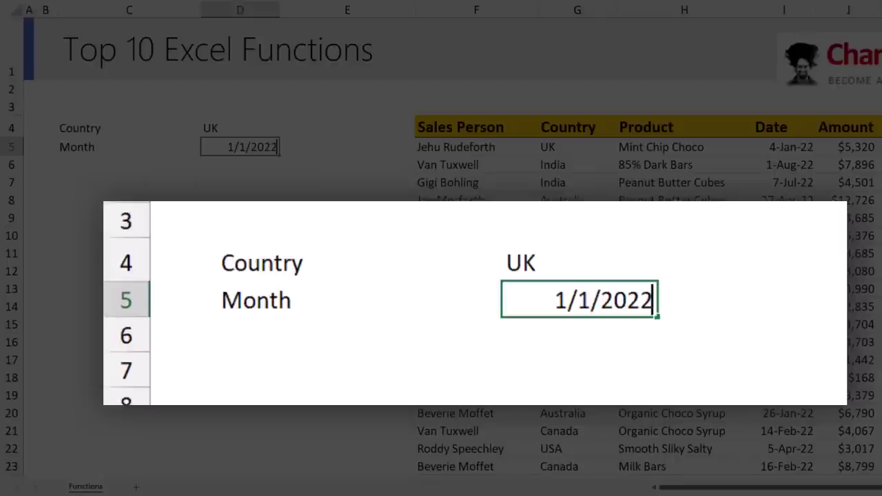
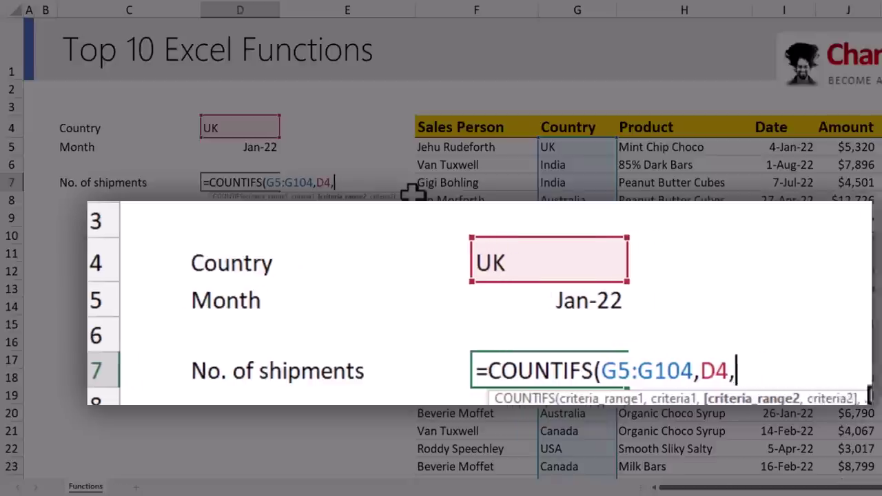
# Step: Extend the COUNTIFS formula in D7 with the start-date criterion I5:I104,">="&D5
pyautogui.click(791, 147)
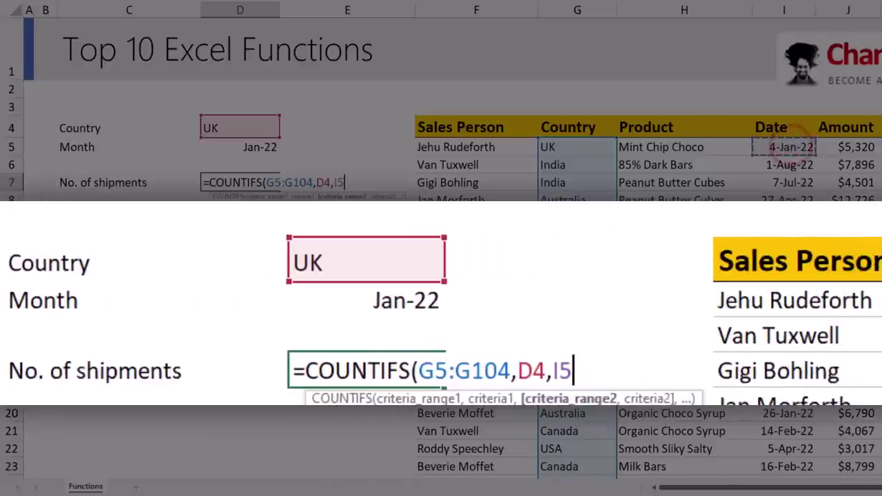
pyautogui.hotkey('ctrl', 'shift', 'Down')
pyautogui.write(',')
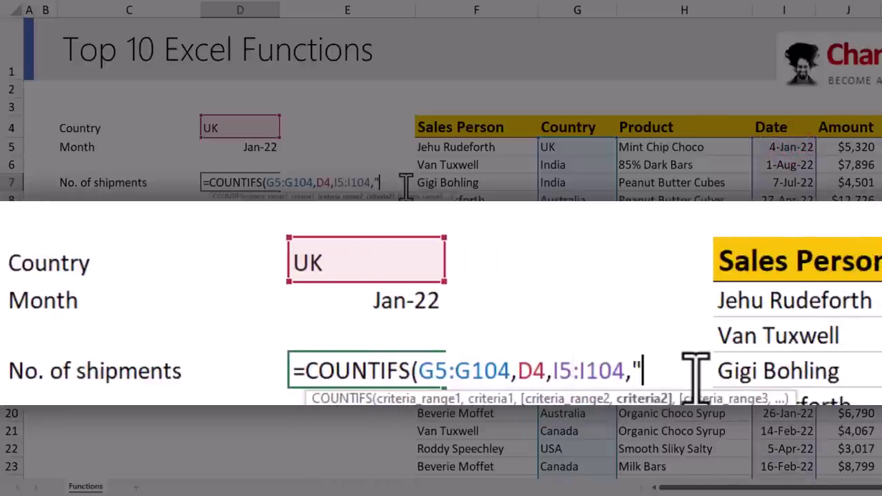
pyautogui.write('">=')
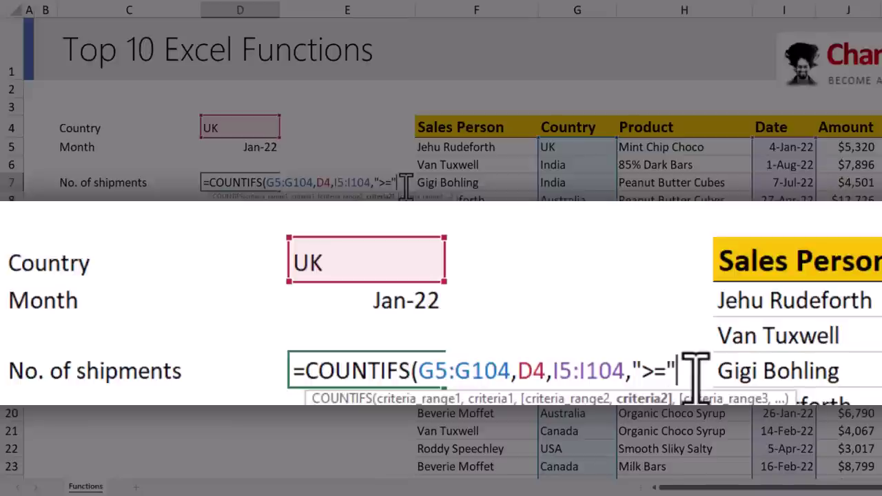
pyautogui.write('"&')
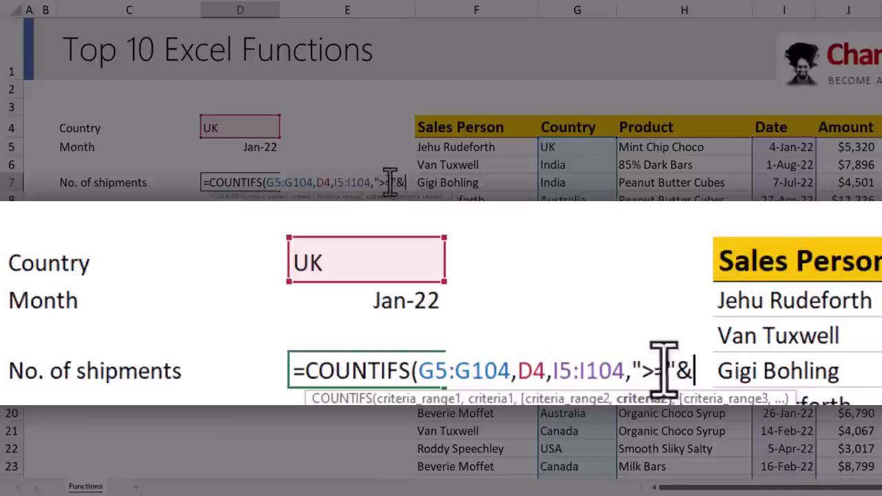
pyautogui.click(241, 148)
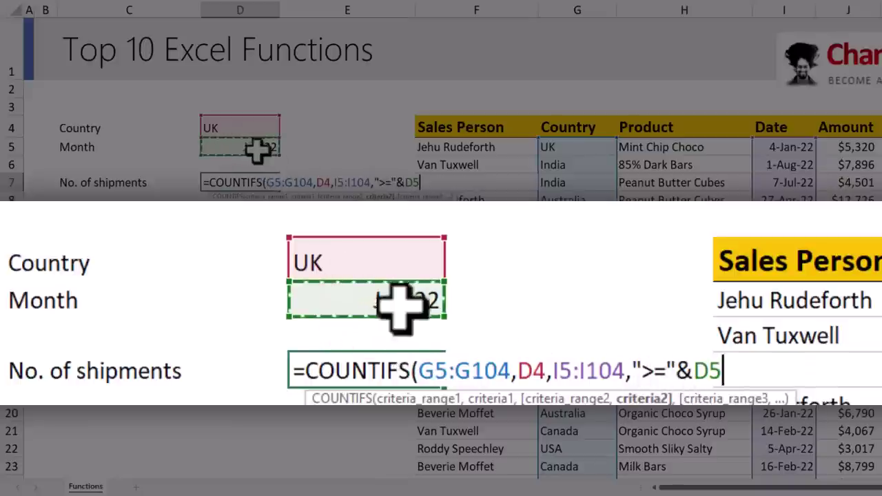
pyautogui.click(381, 182)
pyautogui.moveTo(392, 183)
pyautogui.mouseDown()
pyautogui.moveTo(379, 185)
pyautogui.moveTo(389, 185)
pyautogui.mouseUp()
pyautogui.moveTo(678, 371); pyautogui.dragTo(695, 371)
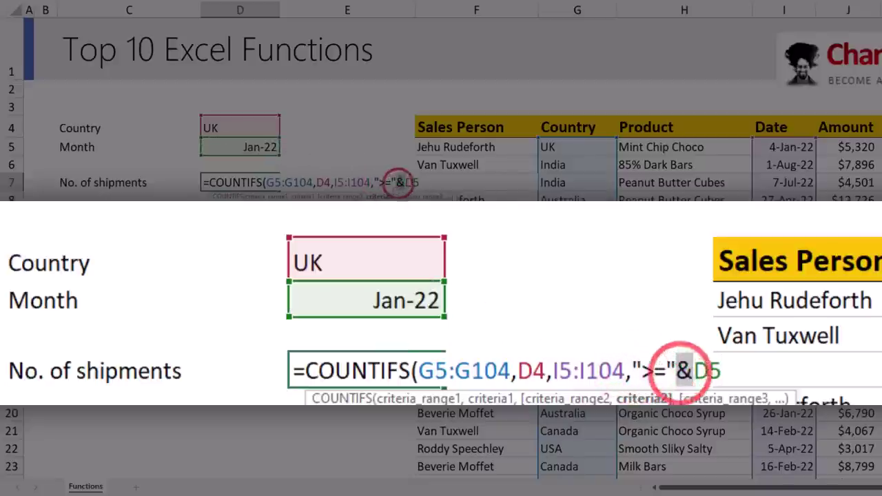
pyautogui.click(419, 183)
# Step: Complete the COUNTIFS formula in D7 with the end-date criterion I5:I104,"<"&(EDATE(D5,1)) and check it against the country and month inputs
pyautogui.write(',')
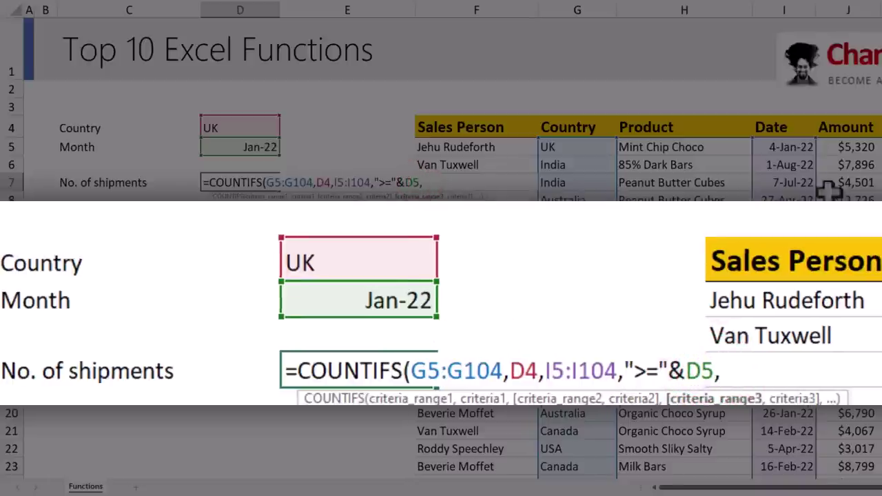
pyautogui.write('I5:I104')
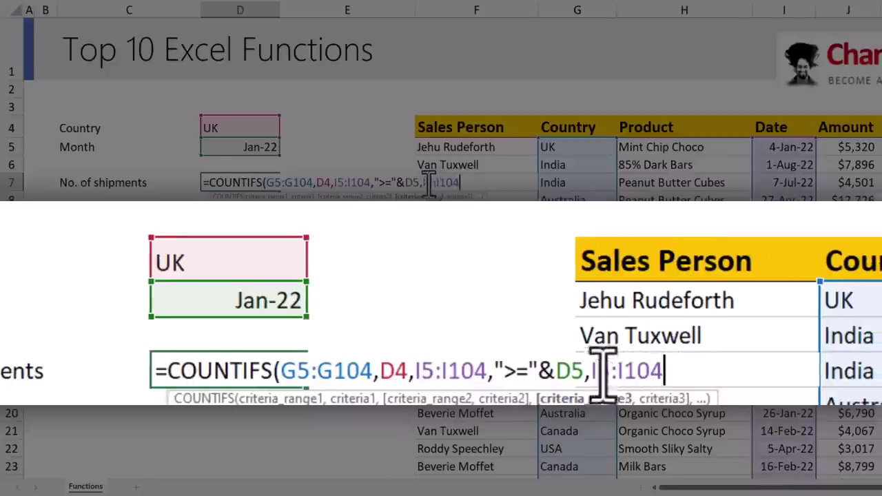
pyautogui.write(',"<"&(')
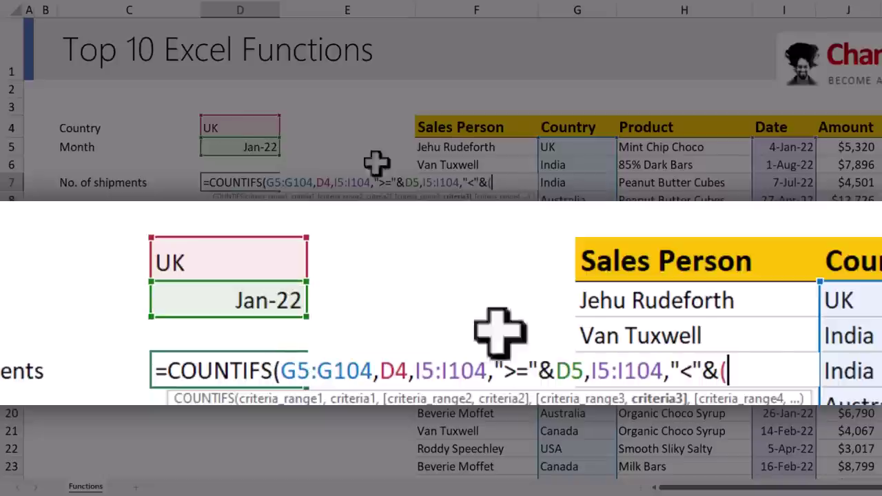
pyautogui.write('ate(')
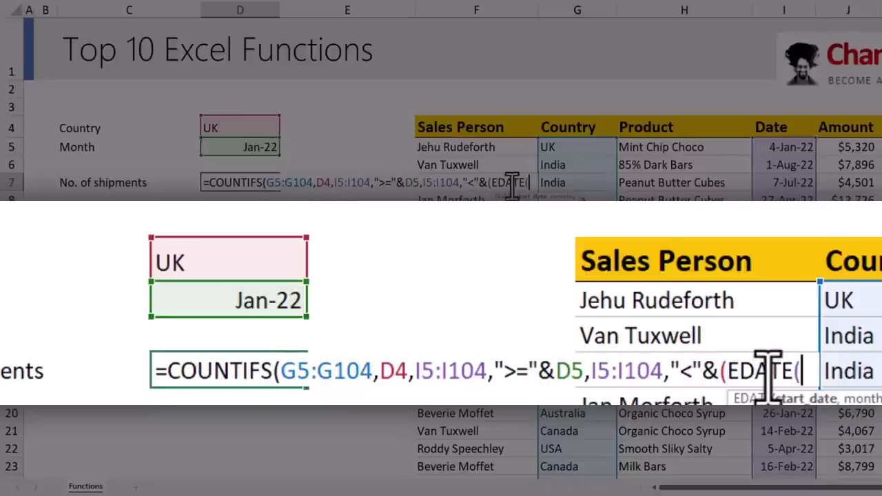
pyautogui.click(249, 147)
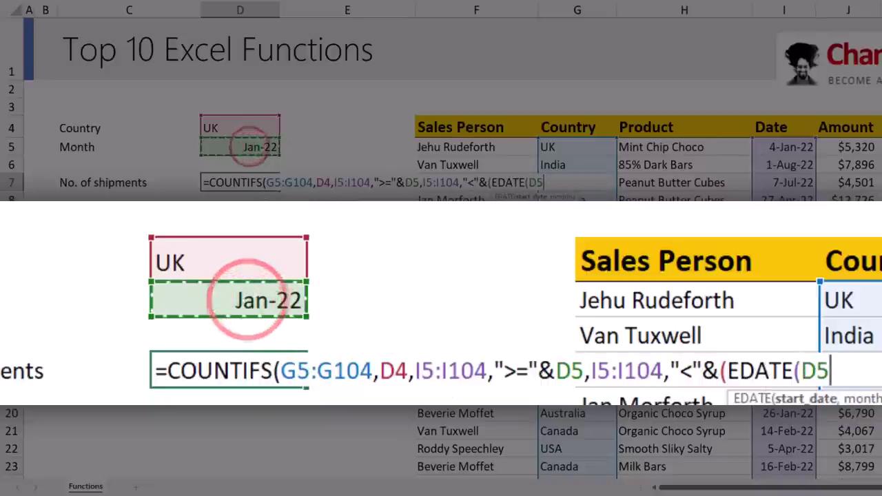
pyautogui.write(',1)))')
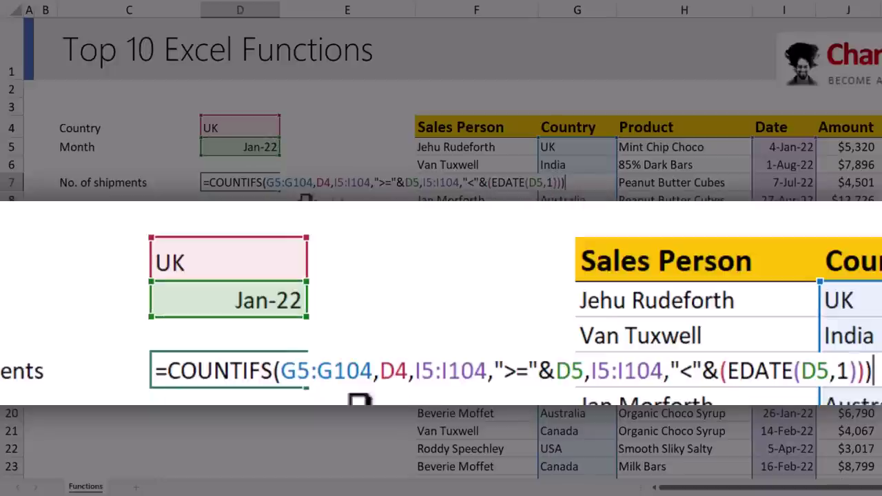
pyautogui.press('Return')
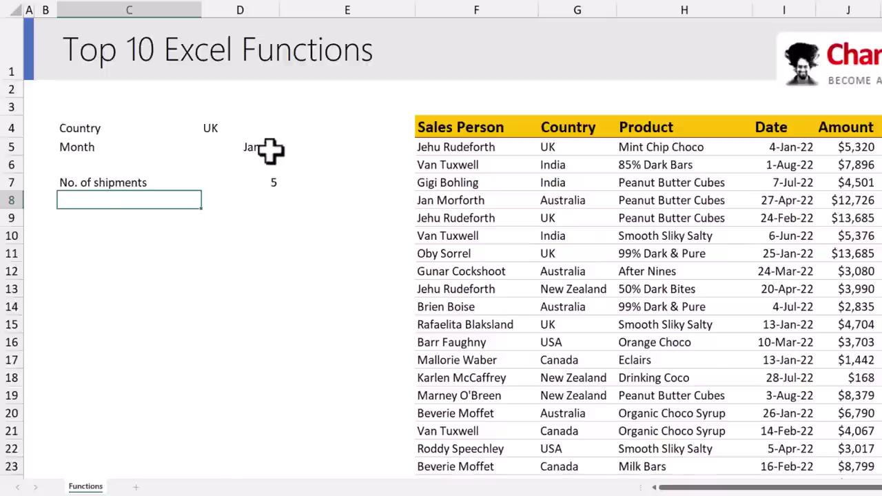
pyautogui.click(270, 145)
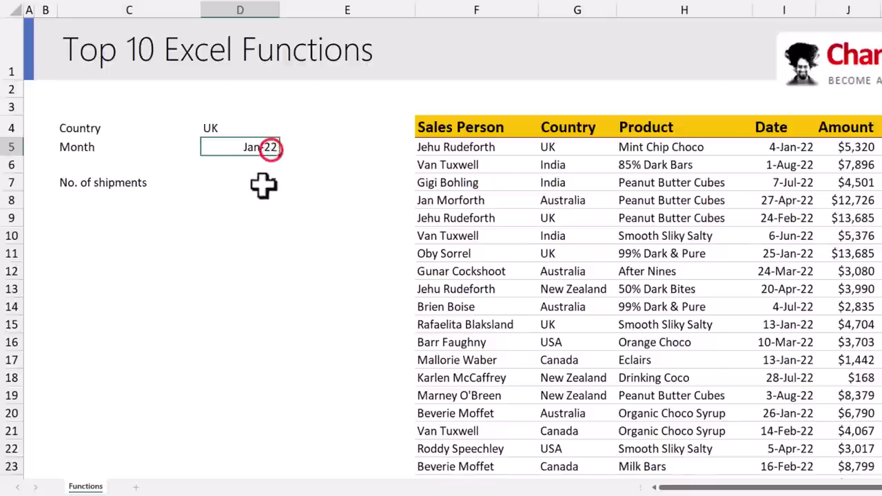
pyautogui.click(234, 130)
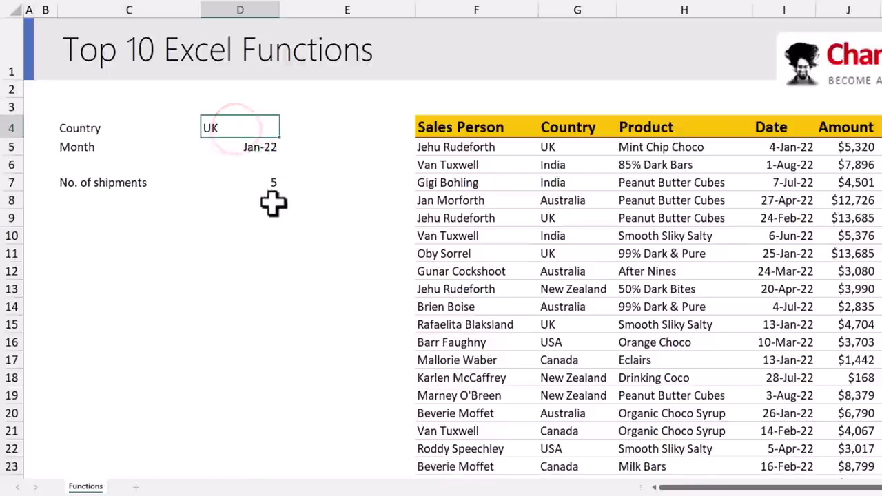
pyautogui.click(269, 182)
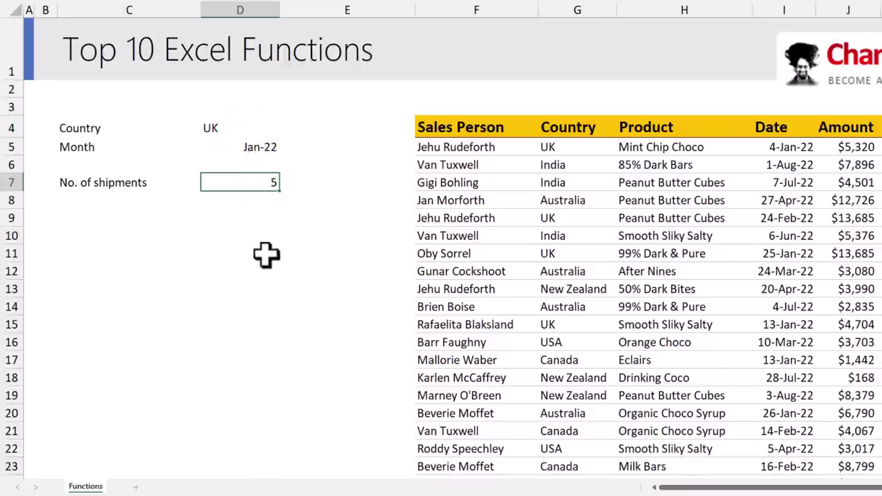
# Step: Review the COUNTIFS formula in D7
pyautogui.press('F2')
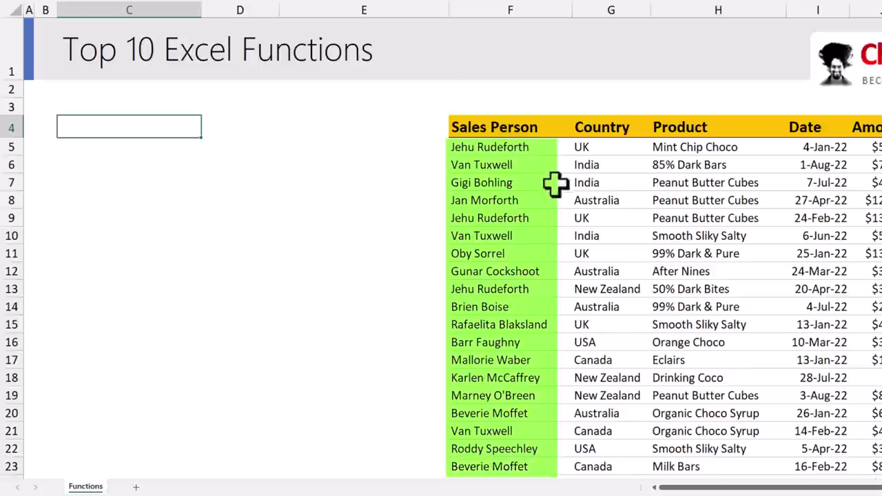
# Step: Return the sales person for the item number in D4 by entering =INDEX(F5:F104,D4) in C6
pyautogui.moveTo(516, 147); pyautogui.dragTo(528, 374)
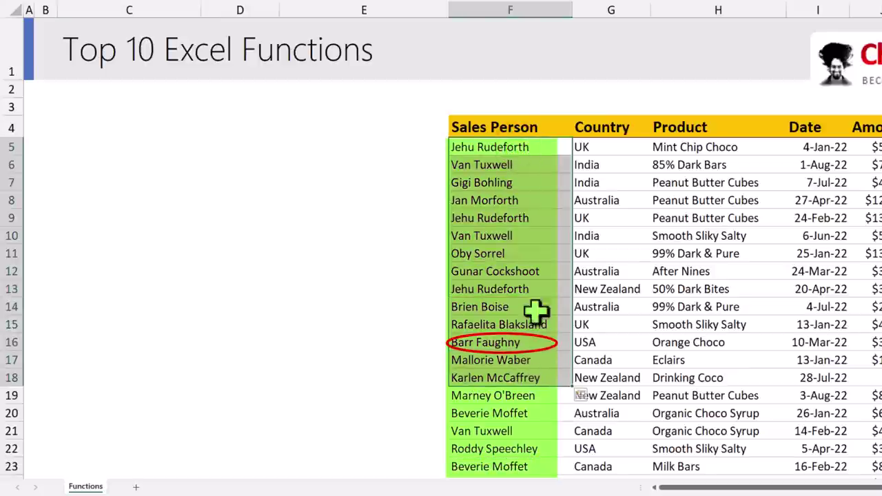
pyautogui.click(87, 163)
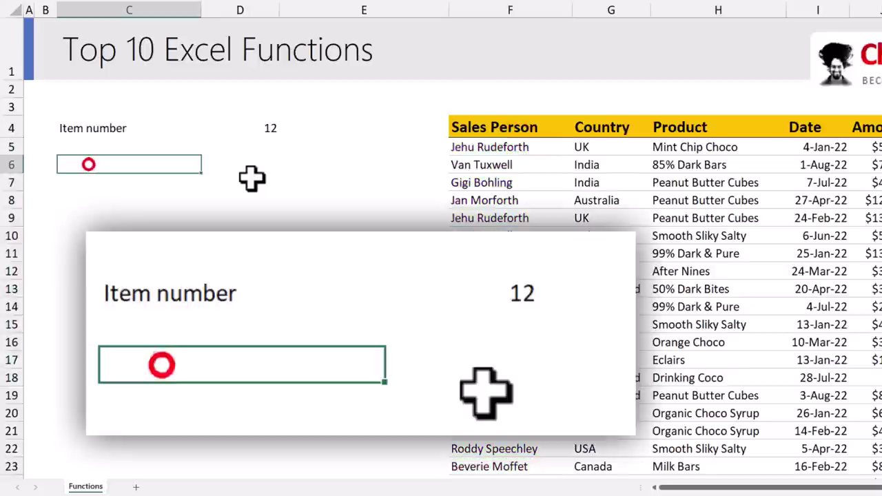
pyautogui.write('=index')
pyautogui.press('Tab')
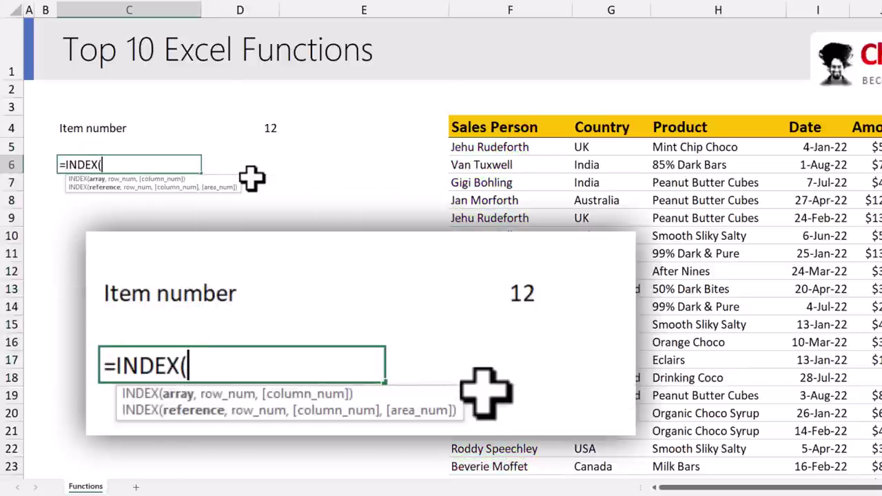
pyautogui.click(496, 147)
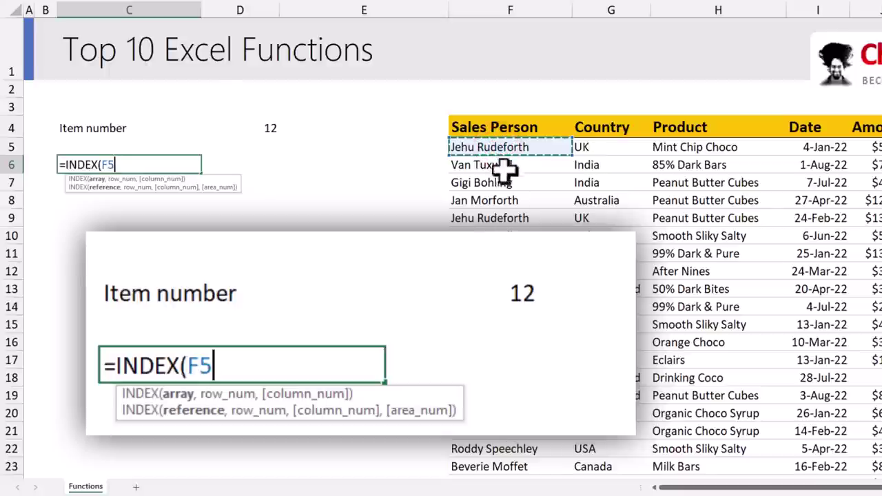
pyautogui.hotkey('ctrl', 'shift', 'Down')
pyautogui.write(',')
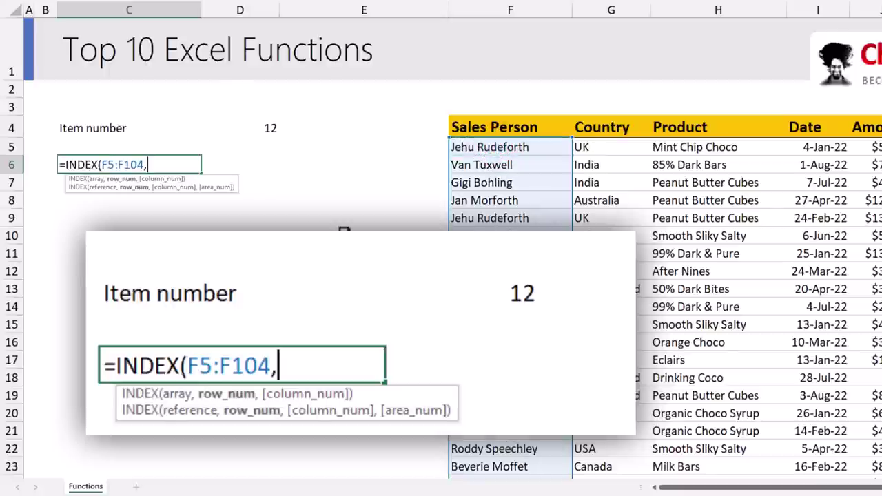
pyautogui.click(260, 127)
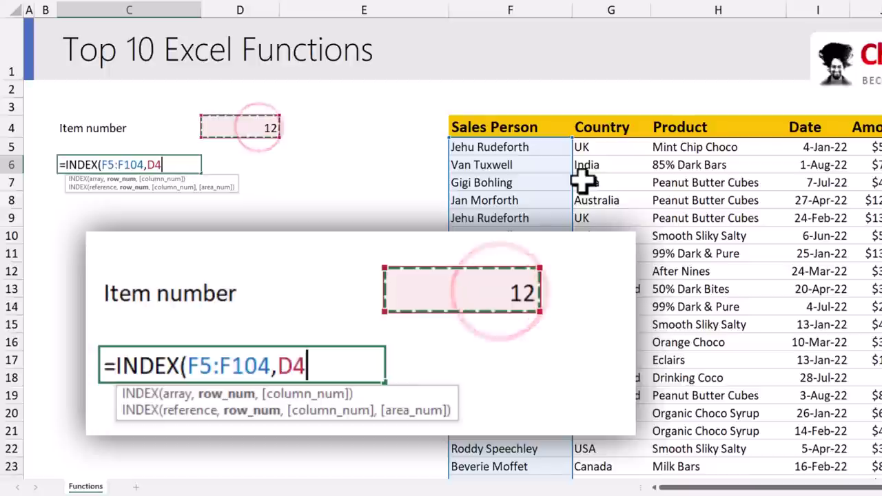
pyautogui.write(')')
pyautogui.press('Return')
# Step: Compare the INDEX result in C6 with the twelfth name in the Sales Person column
pyautogui.click(133, 163)
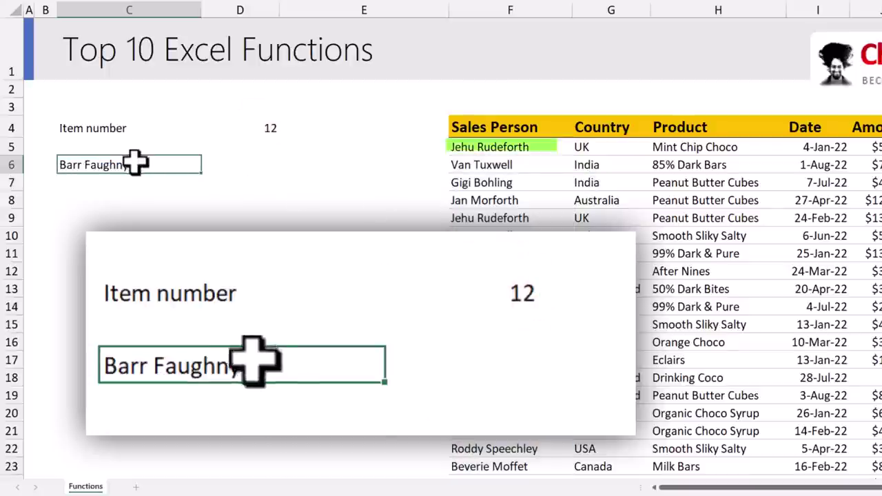
pyautogui.moveTo(482, 146); pyautogui.dragTo(483, 343)
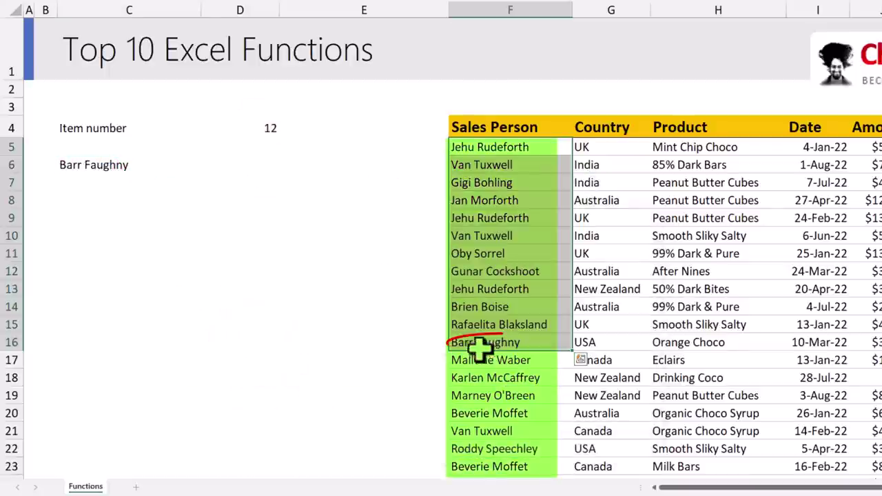
pyautogui.click(103, 169)
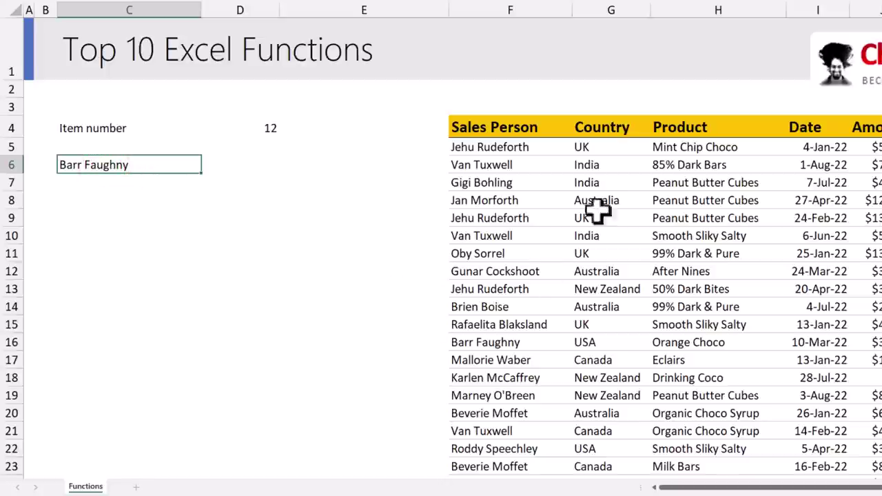
# Step: Return the product for the item number in D4 by entering =INDEX(F5:K23,D4,3) in C8
pyautogui.click(88, 196)
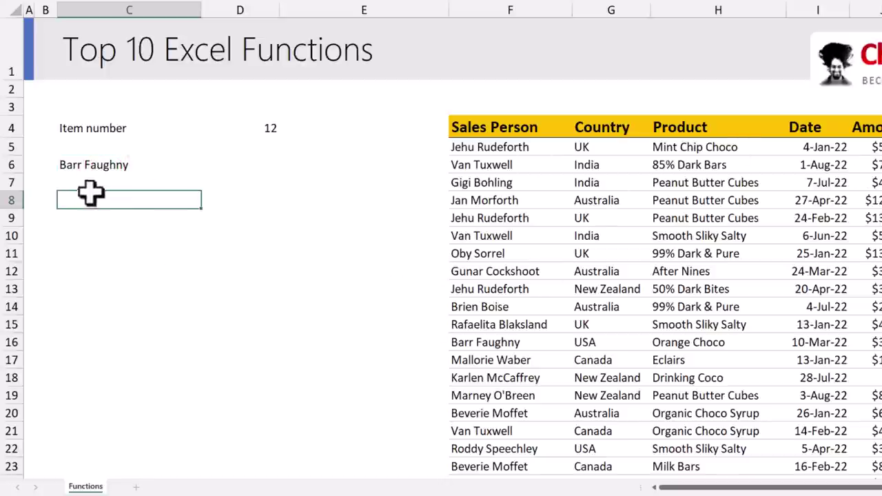
pyautogui.write('=')
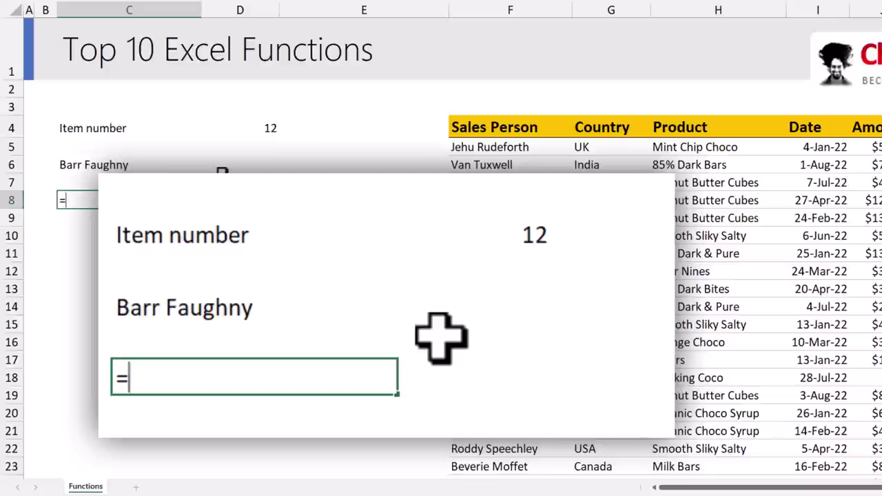
pyautogui.write('ind')
pyautogui.press('Tab')
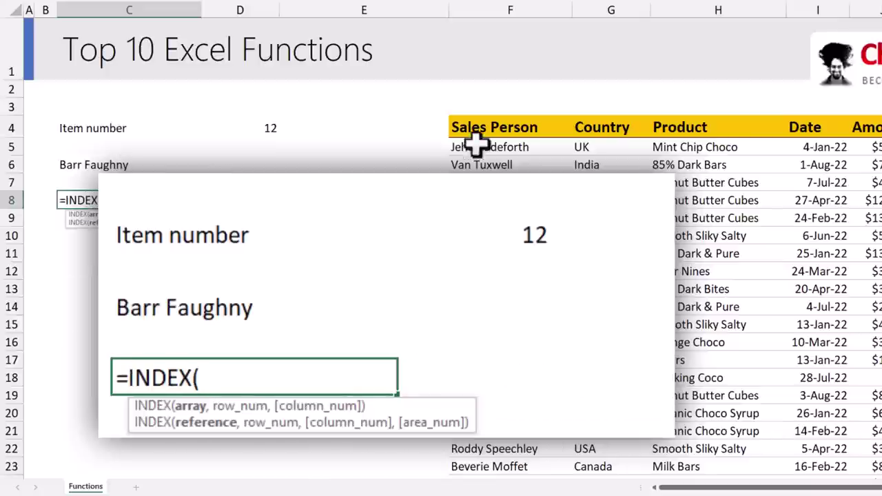
pyautogui.moveTo(479, 146); pyautogui.dragTo(879, 467)
pyautogui.write(',')
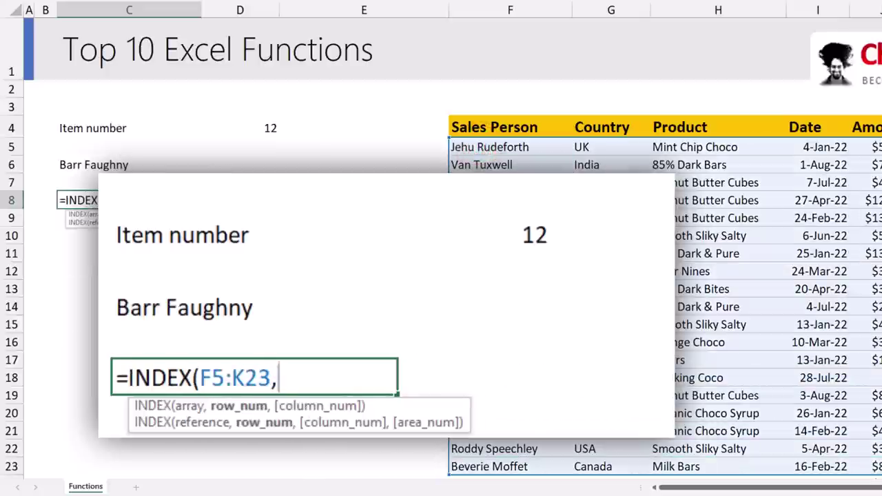
pyautogui.click(256, 129)
pyautogui.write(',3')
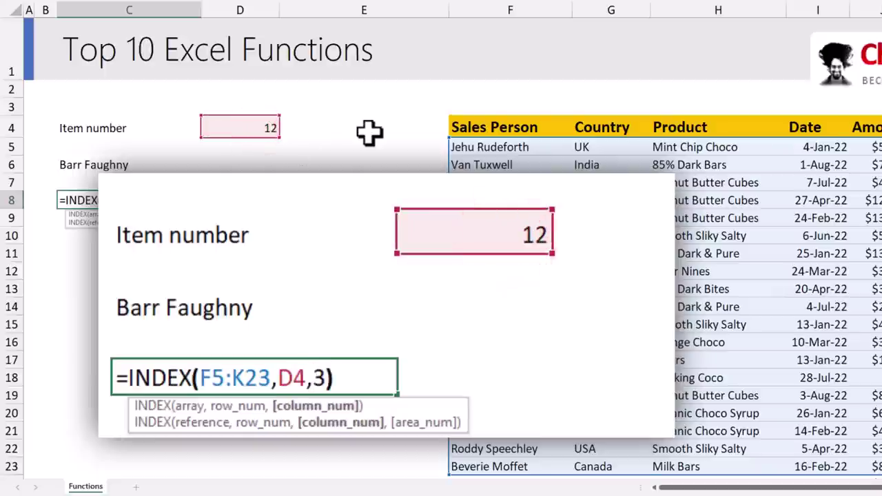
pyautogui.press('Return')
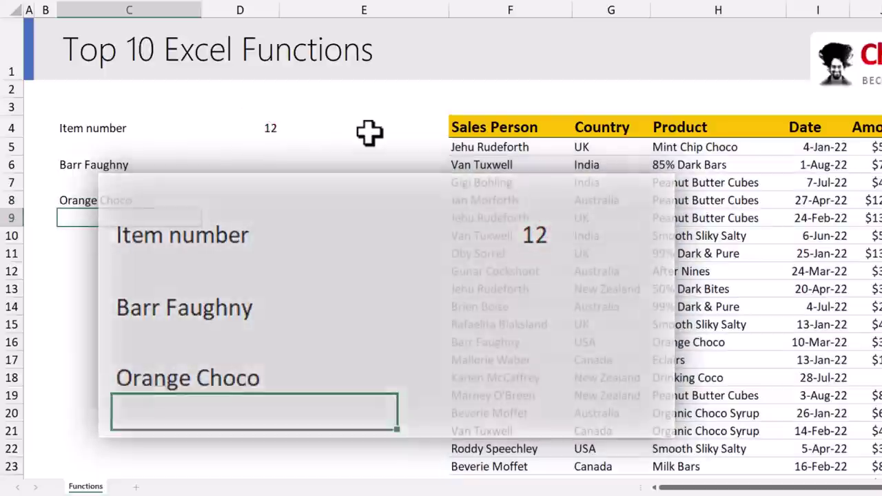
# Step: Compare the INDEX result in C8 with the third column of the table's twelfth record, F16:H16
pyautogui.moveTo(471, 145); pyautogui.dragTo(706, 339)
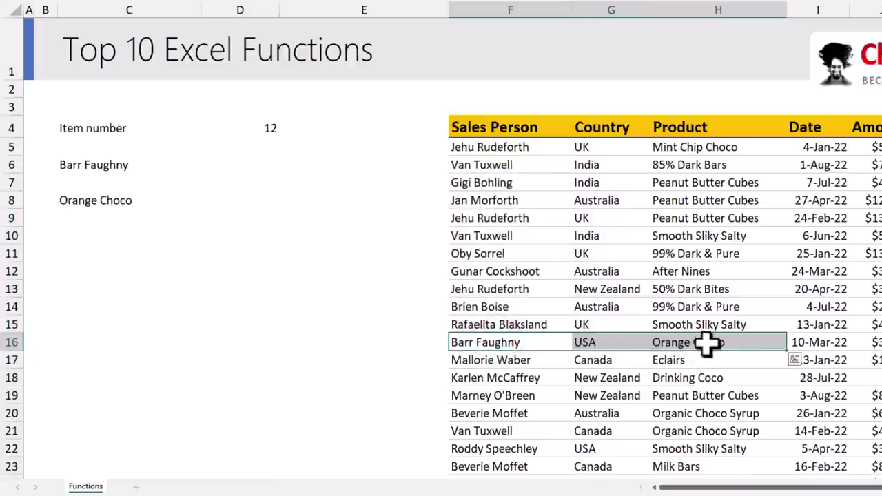
pyautogui.click(698, 340)
pyautogui.click(102, 206)
pyautogui.click(100, 203)
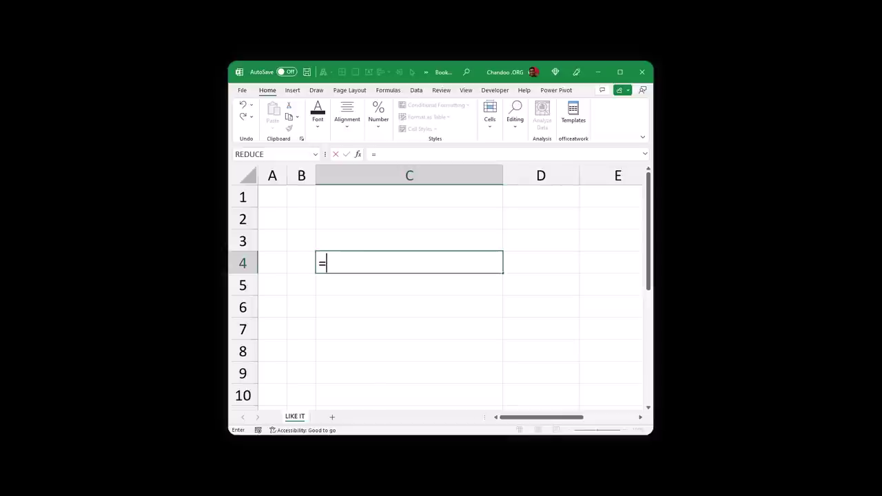
pyautogui.write('LIK')
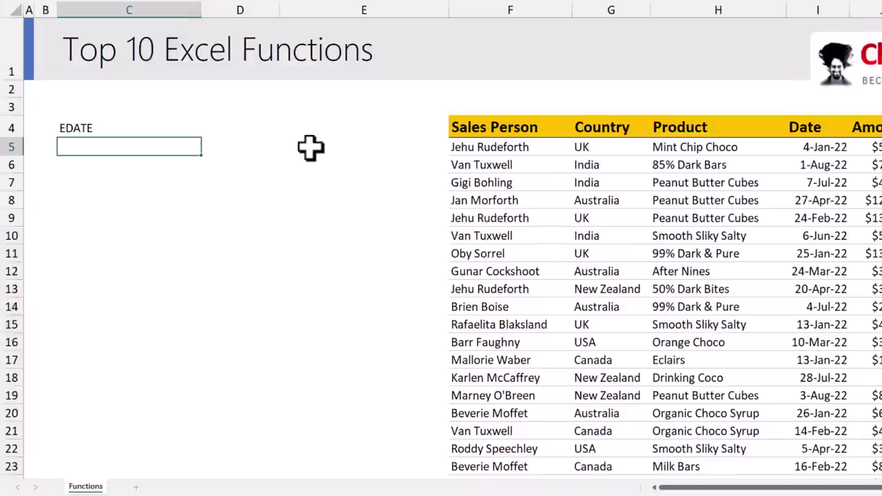
# Step: Enter the date 7-Jan-22 in C6, below the EDATE heading
pyautogui.press('Down')
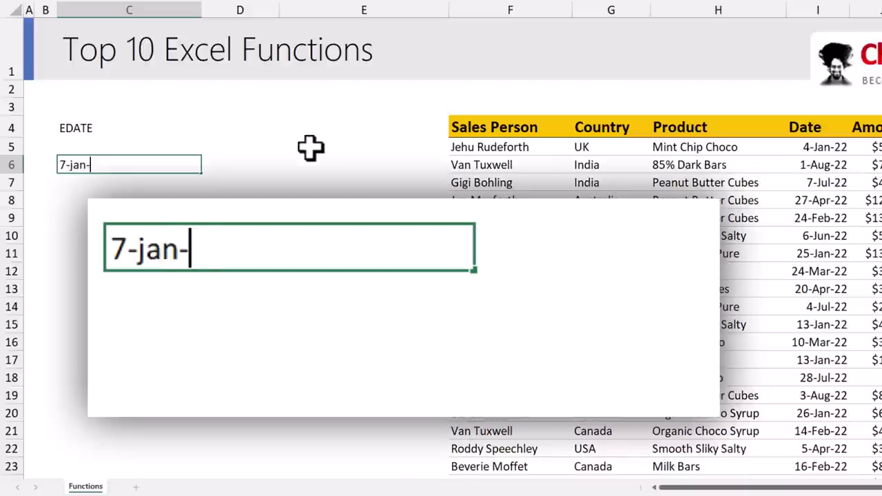
pyautogui.write('22')
pyautogui.press('Return')
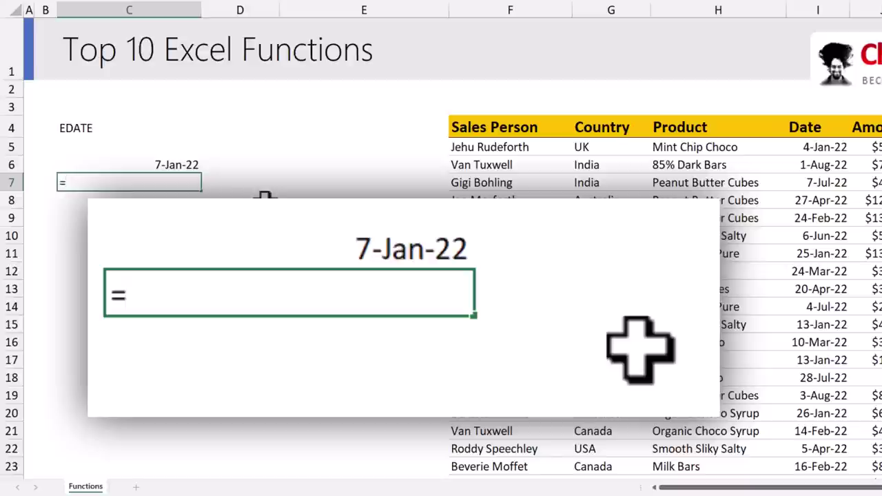
# Step: Calculate the date six months after C6 with =EDATE(C6,6) in C7 and format it as a date
pyautogui.write('eda')
pyautogui.press('Tab')
pyautogui.press('Up')
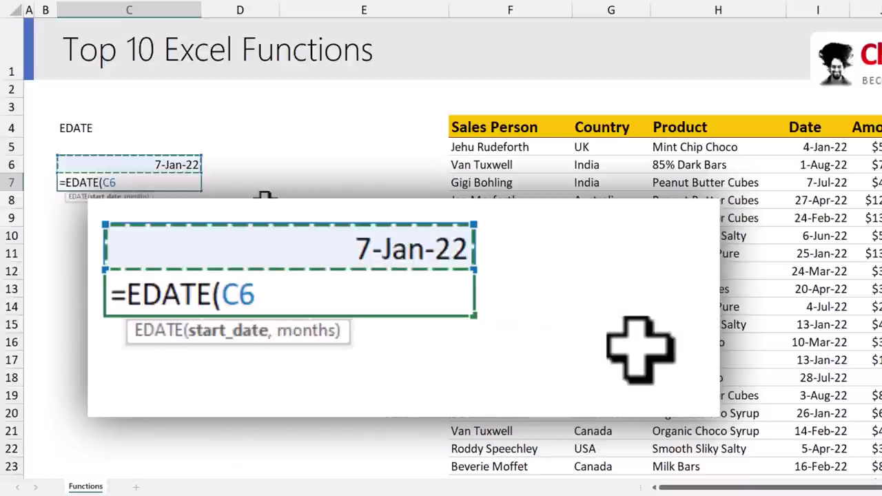
pyautogui.write(',')
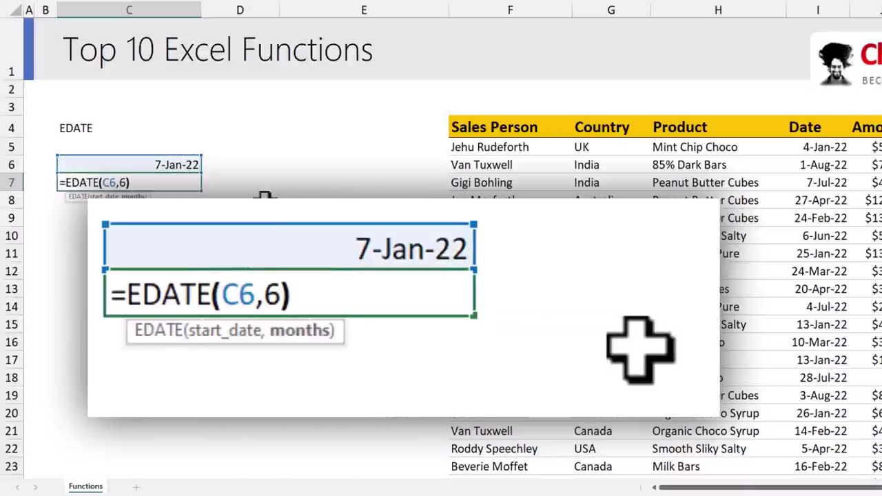
pyautogui.write('6)')
pyautogui.press('Return')
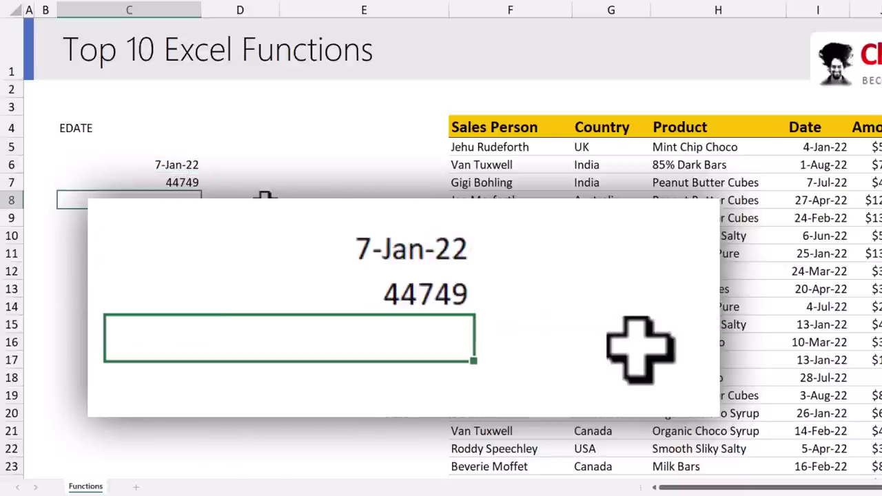
pyautogui.click(164, 182)
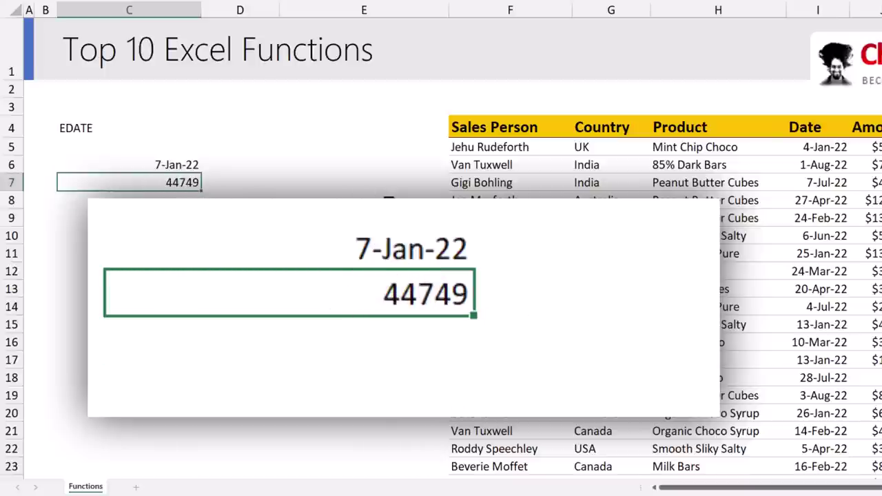
pyautogui.hotkey('ctrl', 'shift', '3')
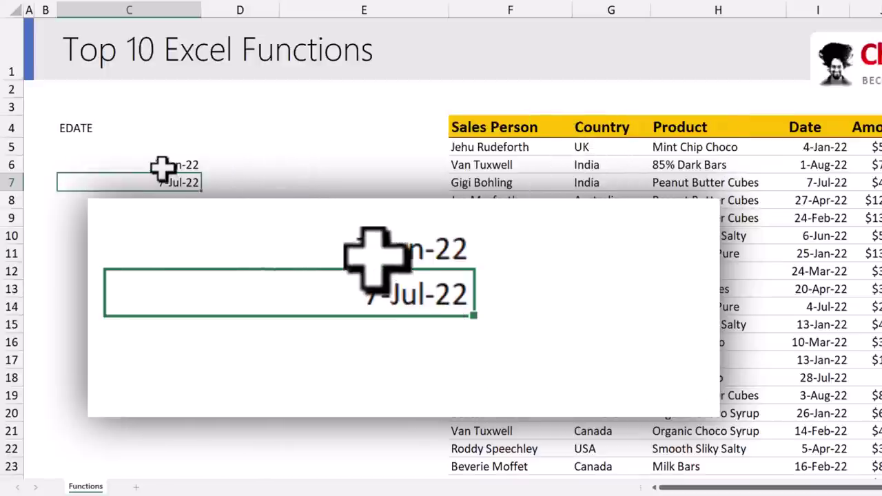
# Step: Calculate the date 24 months before C6 with =EDATE(C6,-24) in C8 and format it as a date
pyautogui.click(174, 200)
pyautogui.write('=')
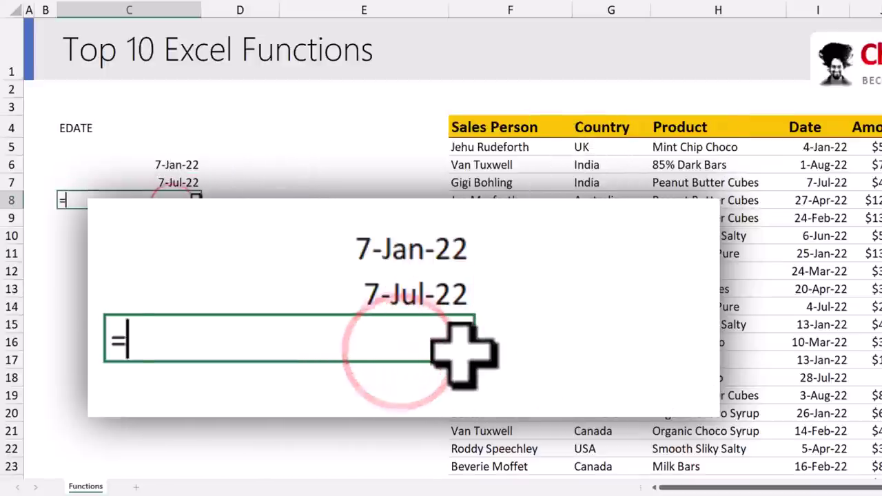
pyautogui.write('ed')
pyautogui.press('Tab')
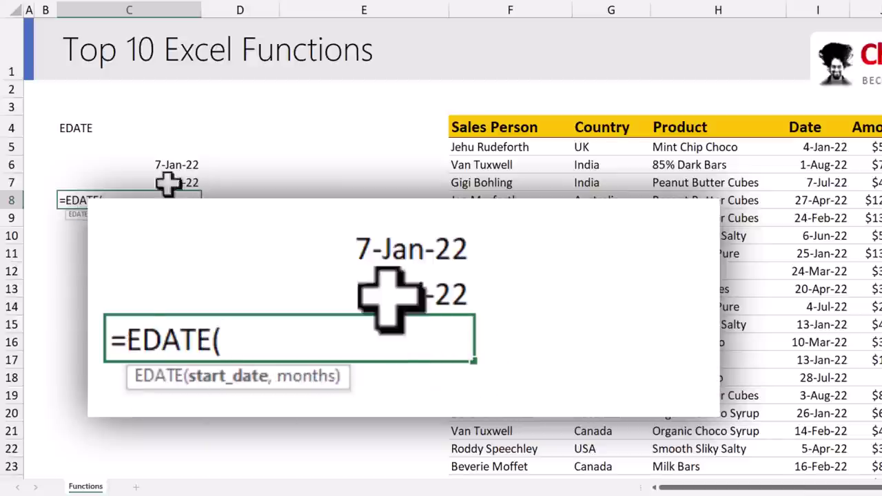
pyautogui.click(169, 164)
pyautogui.write(',-2')
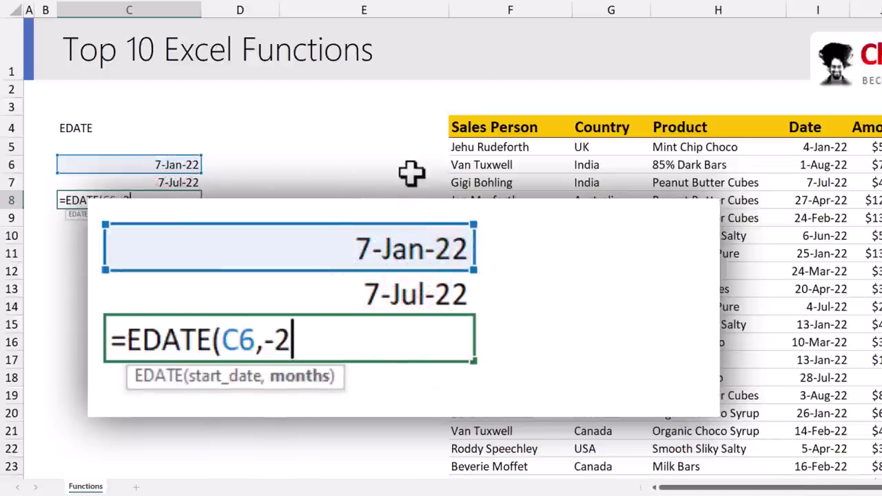
pyautogui.write('4)')
pyautogui.press('Return')
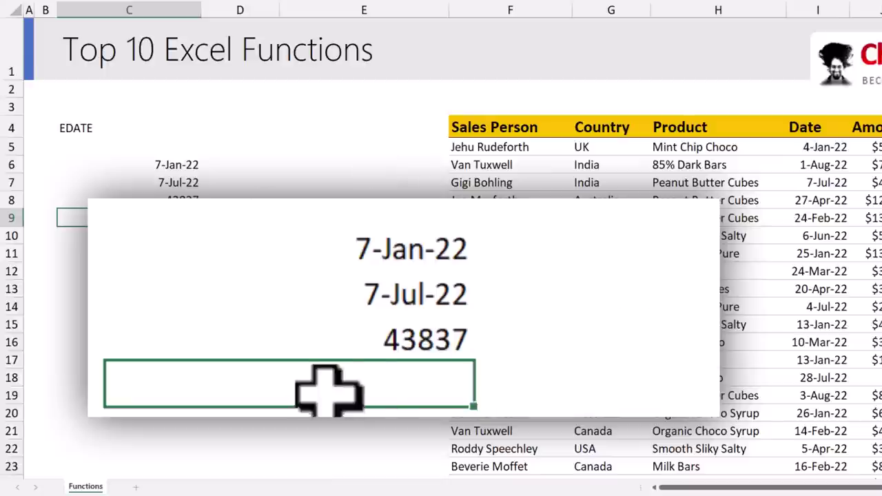
pyautogui.click(164, 200)
pyautogui.hotkey('ctrl', 'shift', '3')
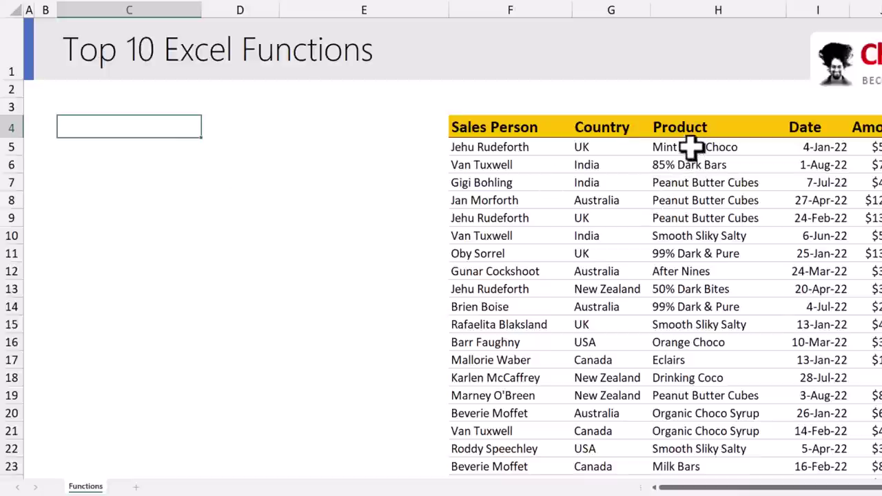
# Step: Join the first six Sales Person names in C5, separated by comma and space, with =TEXTJOIN(", ",,F5:F10)
pyautogui.moveTo(497, 147); pyautogui.dragTo(499, 239)
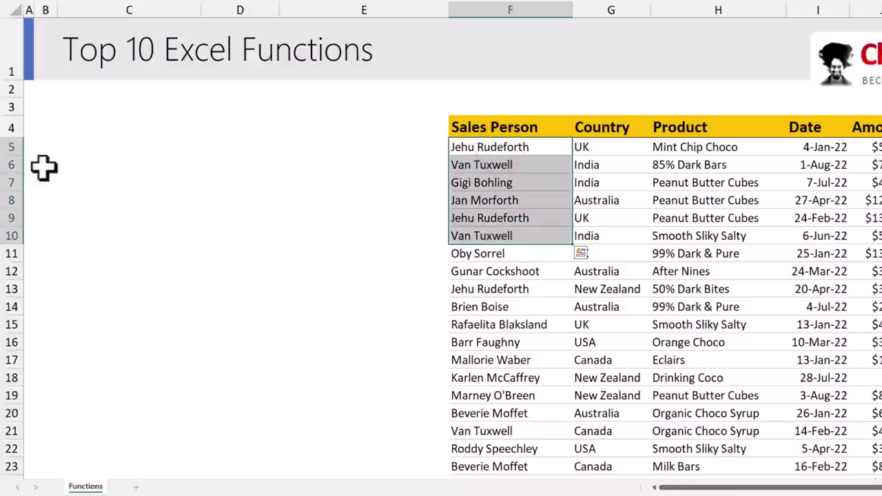
pyautogui.click(76, 140)
pyautogui.write('=tet')
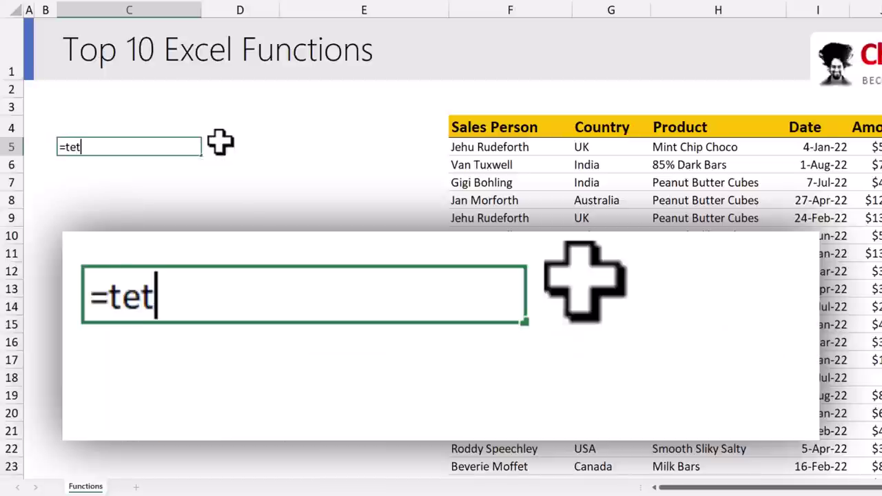
pyautogui.press('BackSpace')
pyautogui.write('xtjoi')
pyautogui.press('Tab')
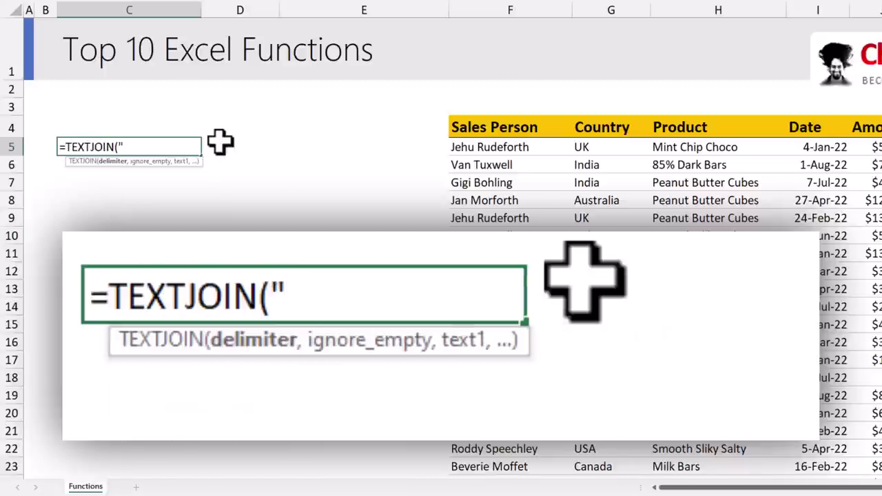
pyautogui.write('", ",')
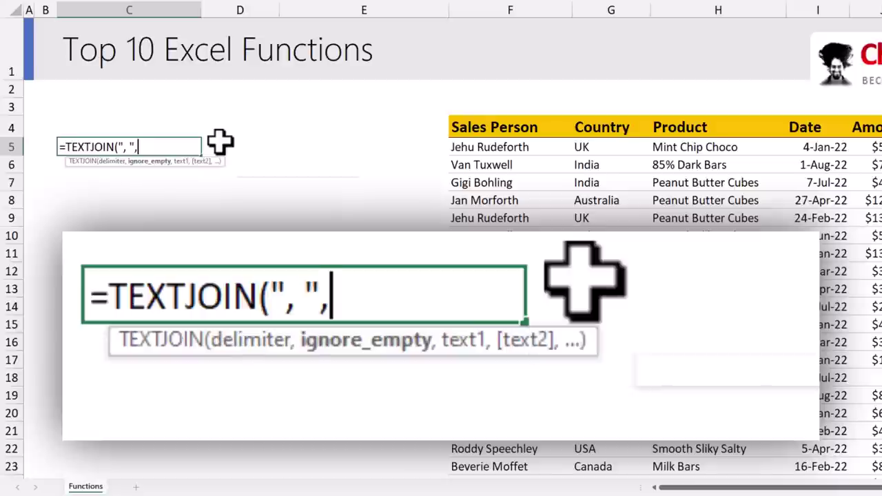
pyautogui.write(',')
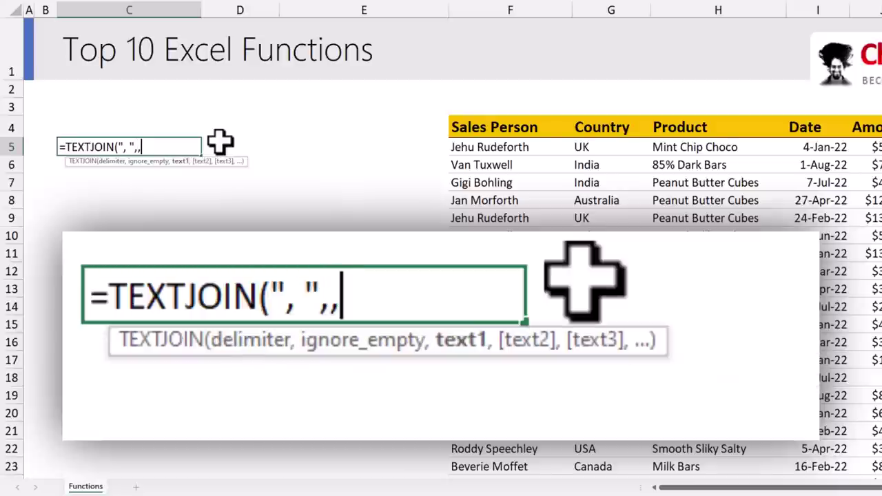
pyautogui.moveTo(510, 149); pyautogui.dragTo(500, 237)
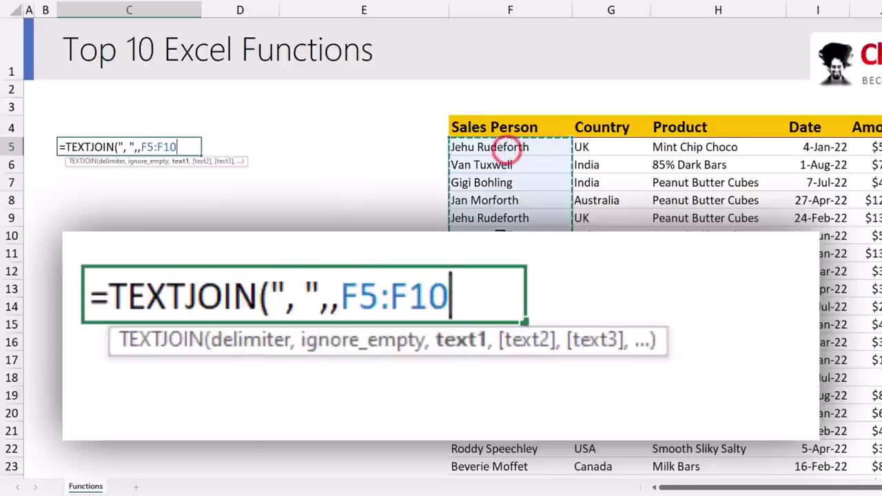
pyautogui.write(')')
pyautogui.press('Return')
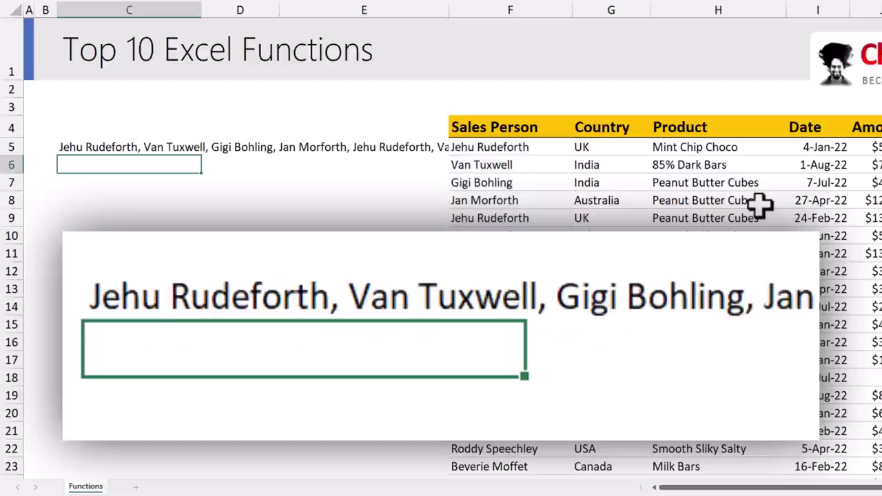
pyautogui.click(100, 147)
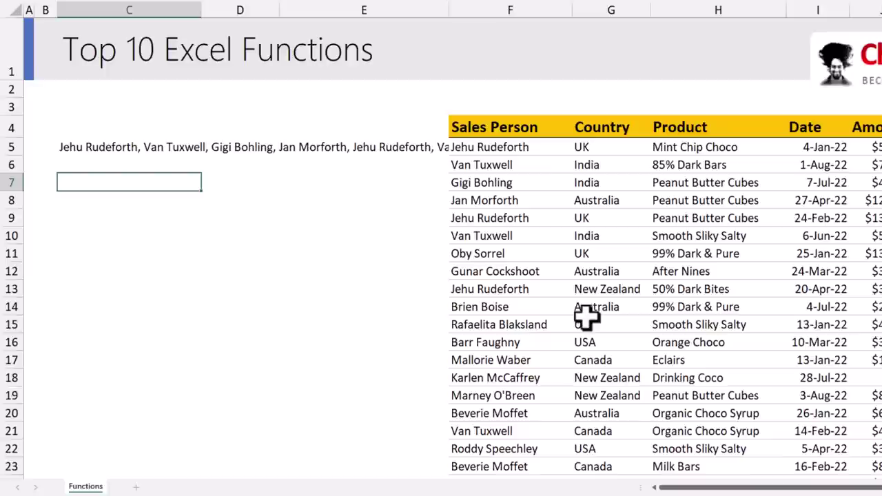
# Step: Add the label Person in C7 and enter the salesperson's name from F11 in D7
pyautogui.click(501, 255)
pyautogui.click(76, 188)
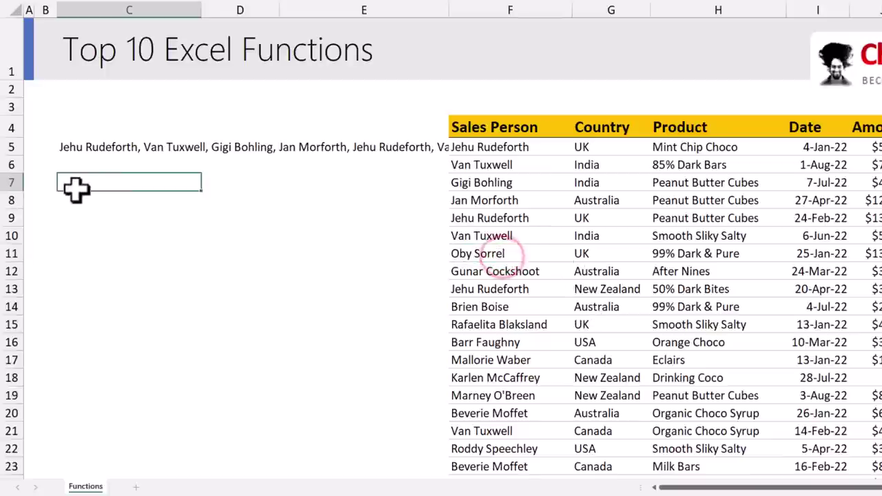
pyautogui.write('Perso')
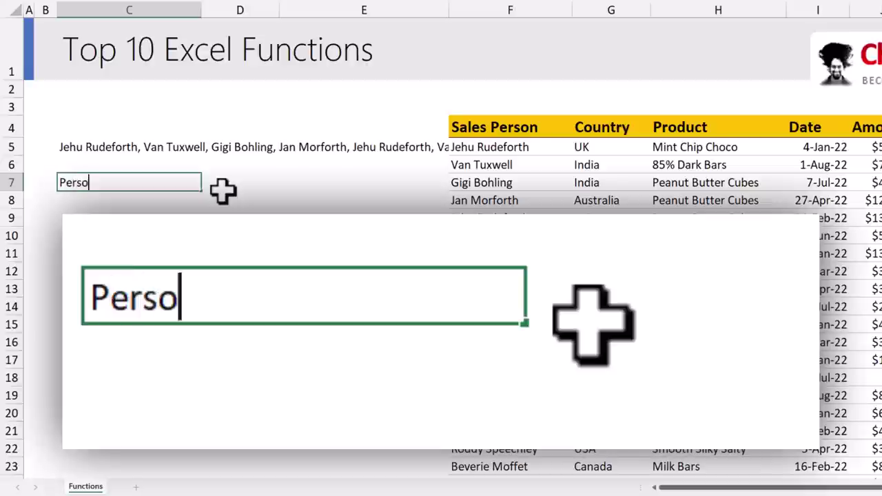
pyautogui.write('n')
pyautogui.click(223, 190)
pyautogui.write('Oby Sorr')
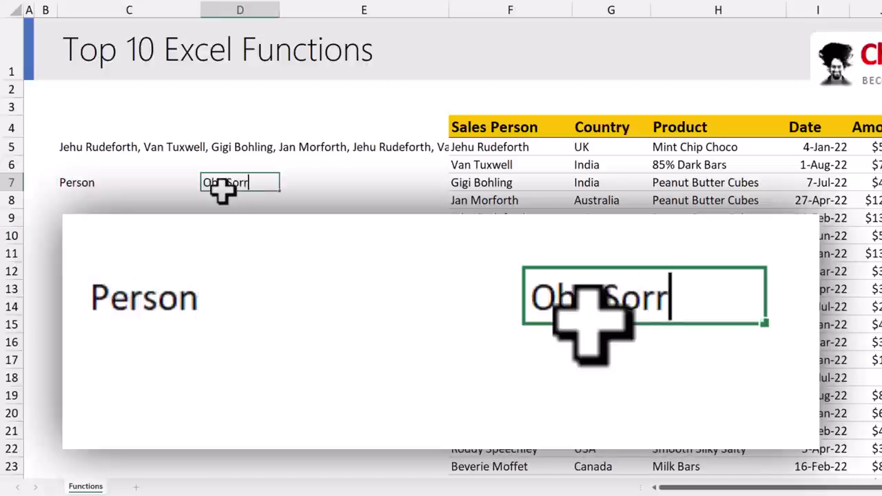
pyautogui.write('el')
# Step: List the products sold by the person in D7 with =FILTER(H5:H104,F5:F104=D7) in C8
pyautogui.click(87, 200)
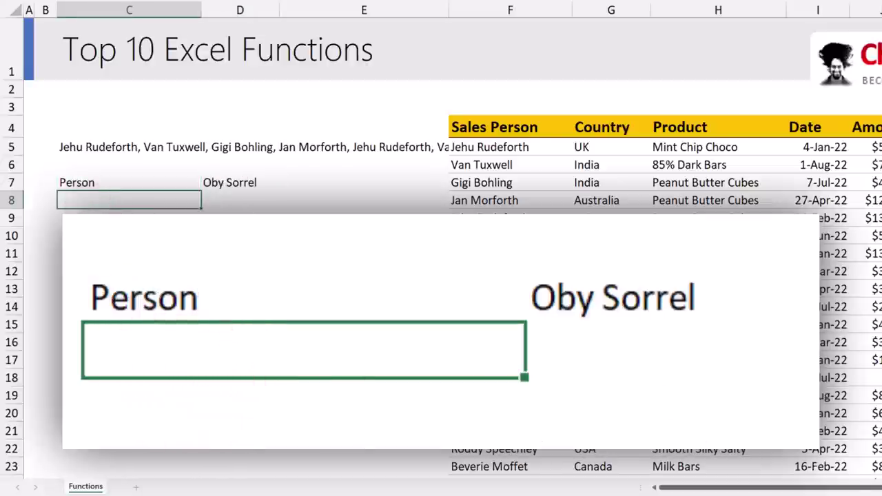
pyautogui.write('=filter')
pyautogui.press('Tab')
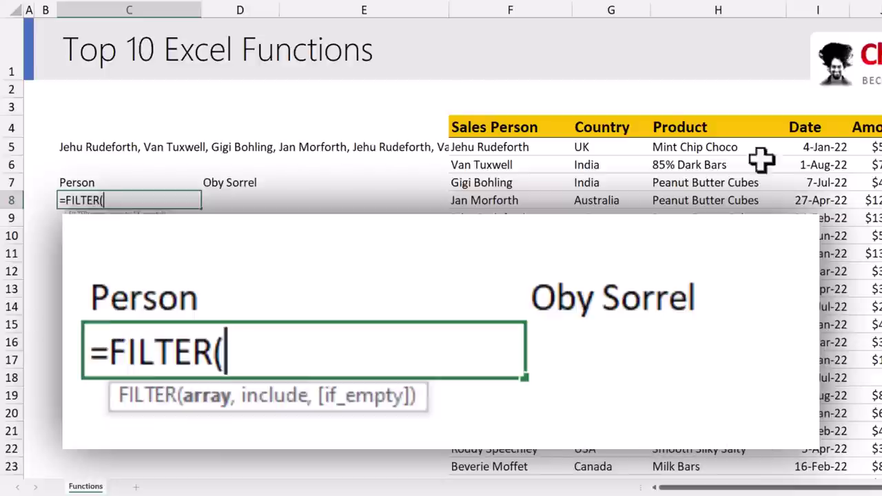
pyautogui.click(692, 146)
pyautogui.hotkey('ctrl', 'shift', 'Down')
pyautogui.hotkey('ctrl', 'shift', 'Down')
pyautogui.write(',')
pyautogui.click(490, 147)
pyautogui.hotkey('ctrl', 'shift', 'Down')
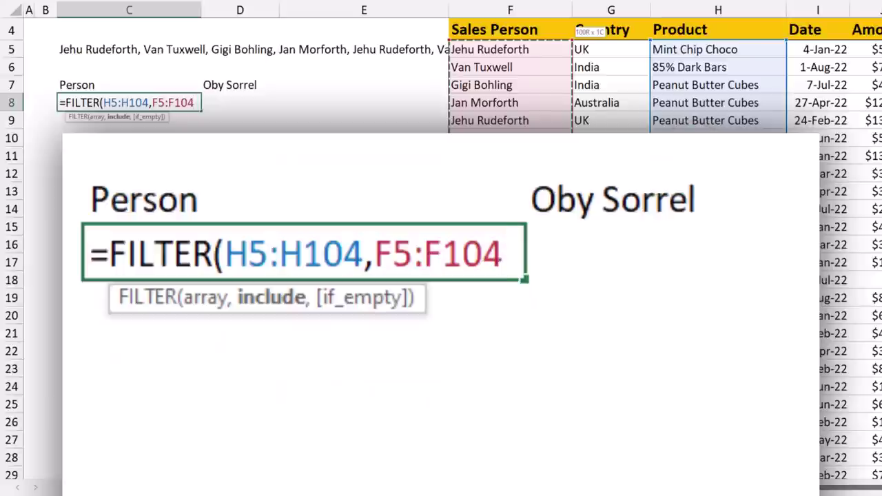
pyautogui.write('=')
pyautogui.click(229, 84)
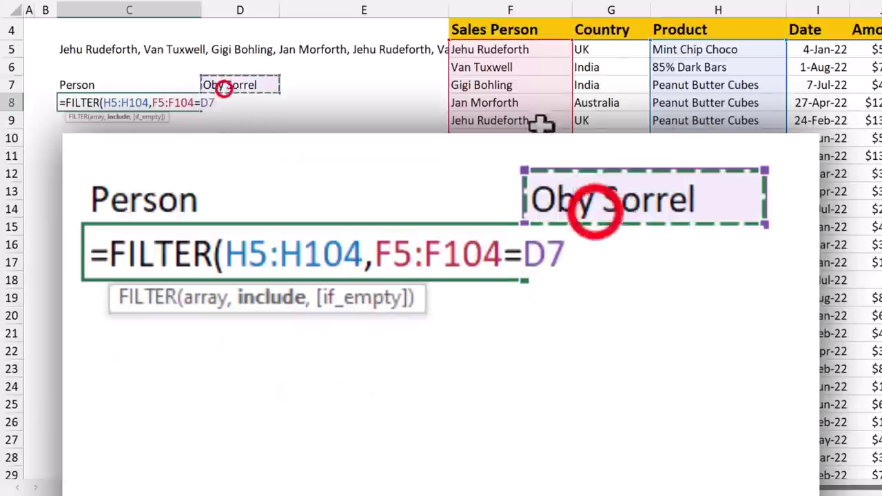
pyautogui.press('Return')
pyautogui.click(142, 102)
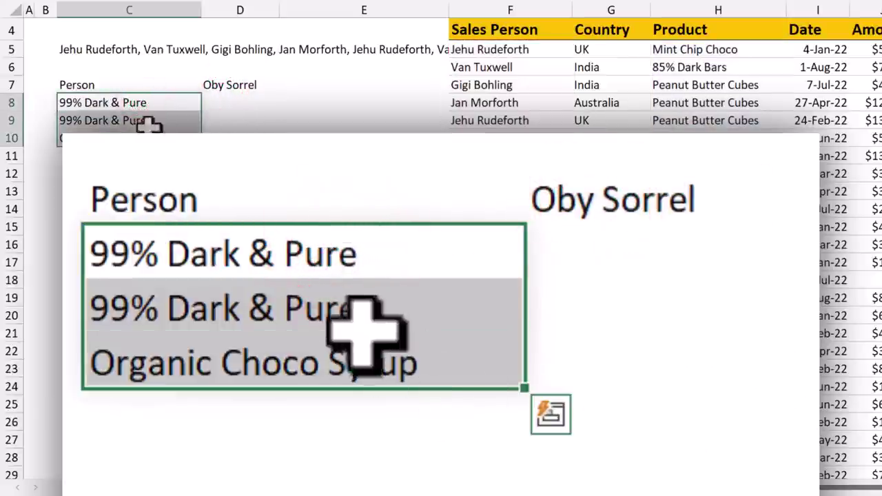
# Step: Wrap the FILTER formula in C8 in TEXTJOIN with the delimiter ", " to combine the products in one cell
pyautogui.click(149, 97)
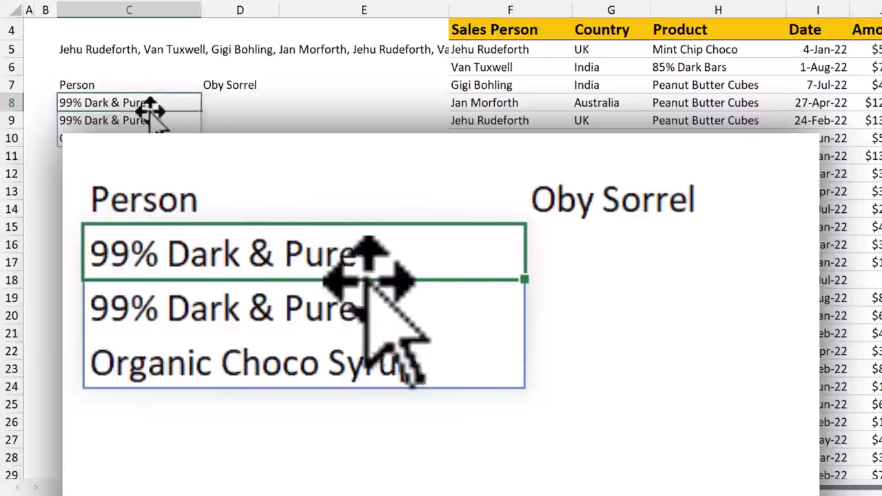
pyautogui.press('F2')
pyautogui.click(63, 102)
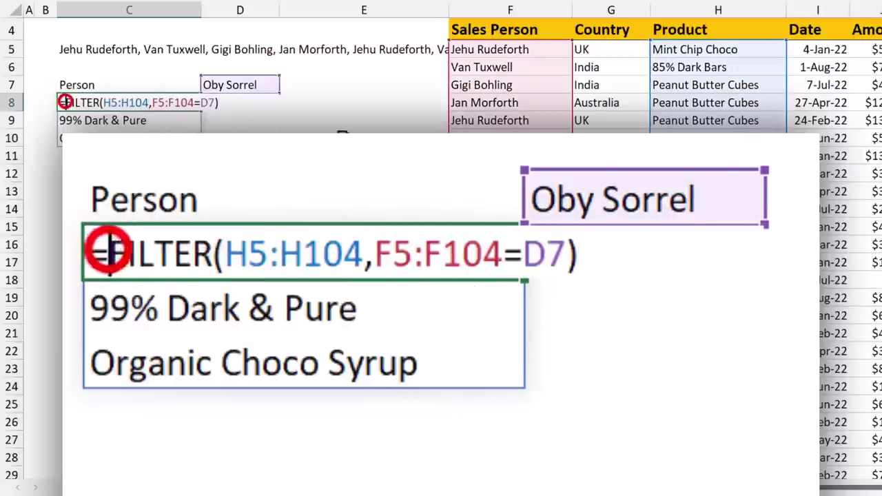
pyautogui.write('text')
pyautogui.press('Down')
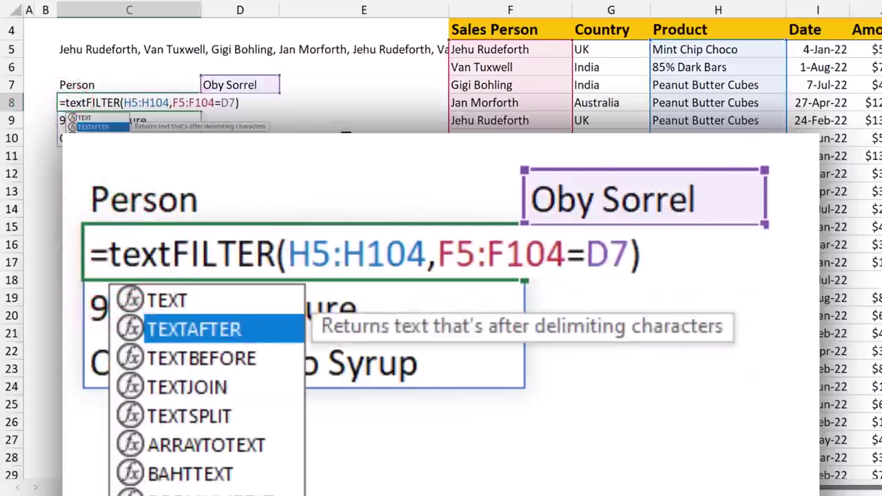
pyautogui.press('Down')
pyautogui.press('Down')
pyautogui.press('Tab')
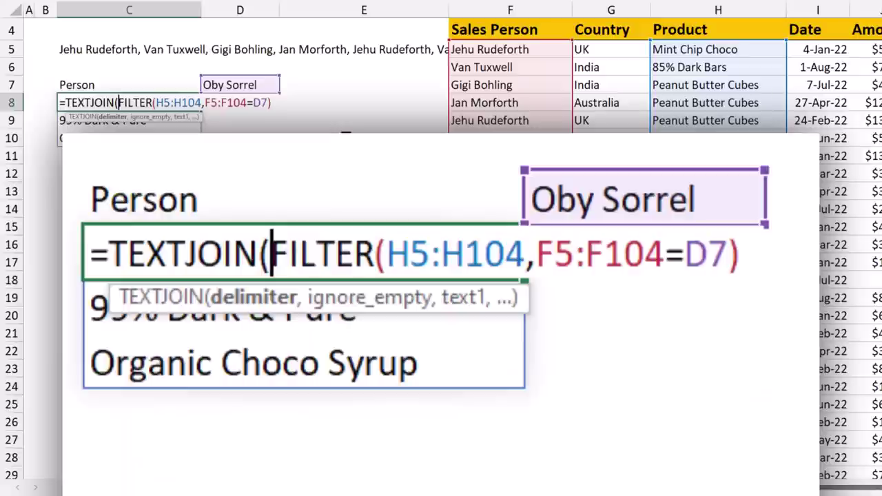
pyautogui.write('", "')
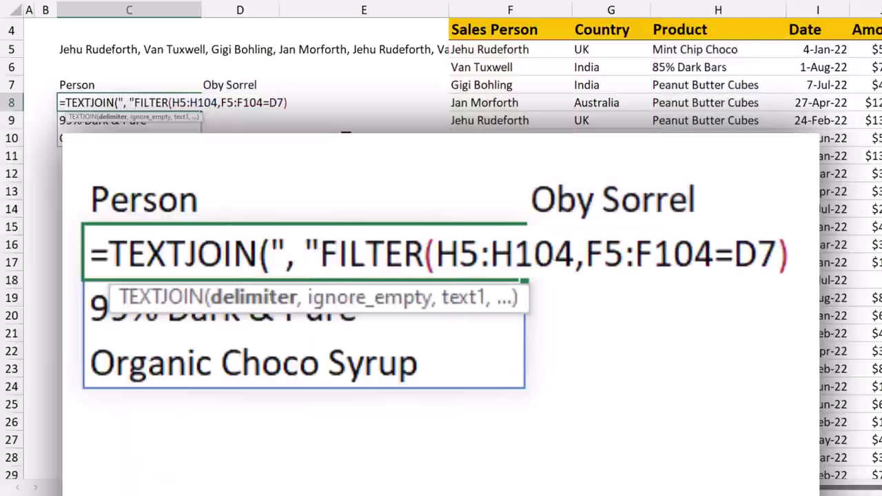
pyautogui.write(',,')
pyautogui.press('Return')
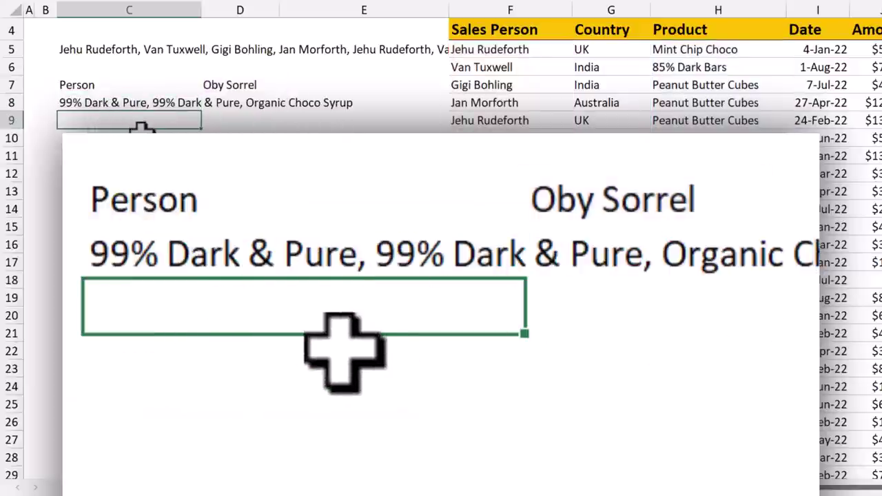
pyautogui.click(90, 102)
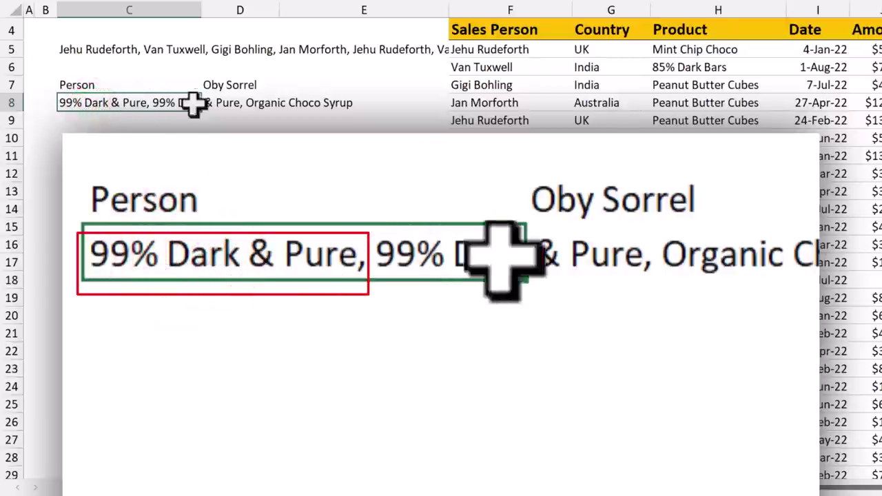
pyautogui.click(204, 154)
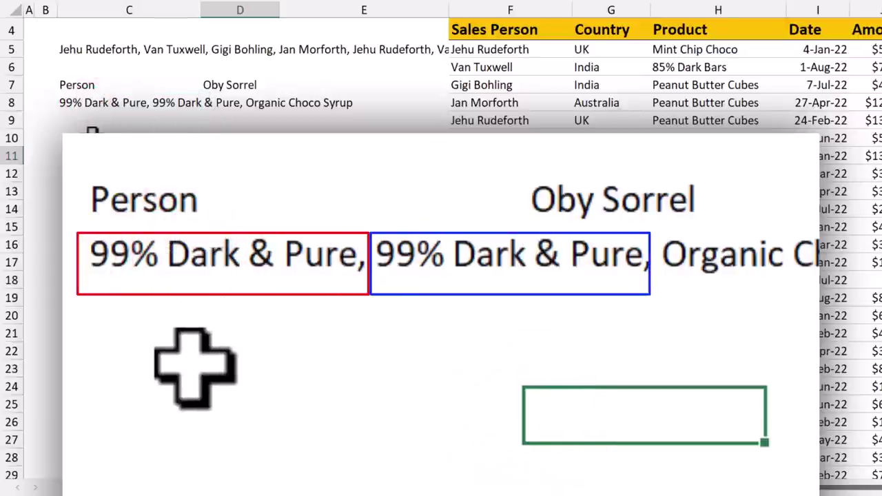
# Step: Add the heading UNIQUE in C10 and list the distinct names of the Sales Person column with UNIQUE in C11
pyautogui.click(87, 133)
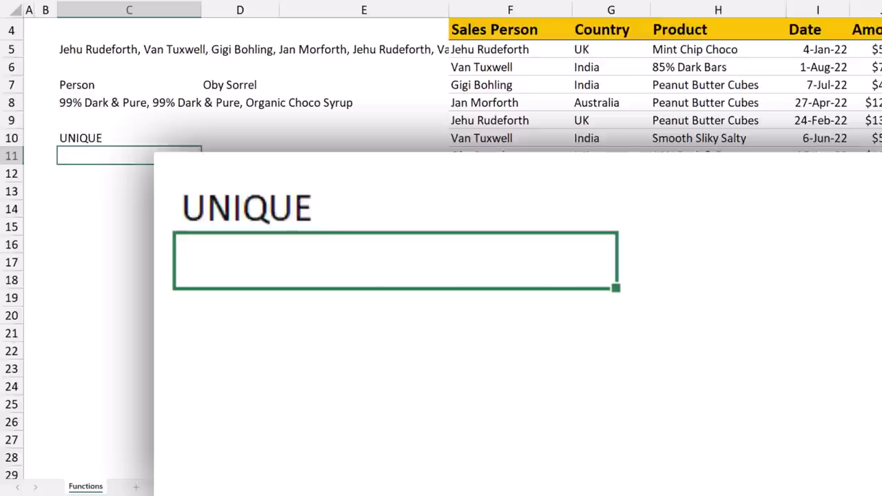
pyautogui.write('unique')
pyautogui.press('Tab')
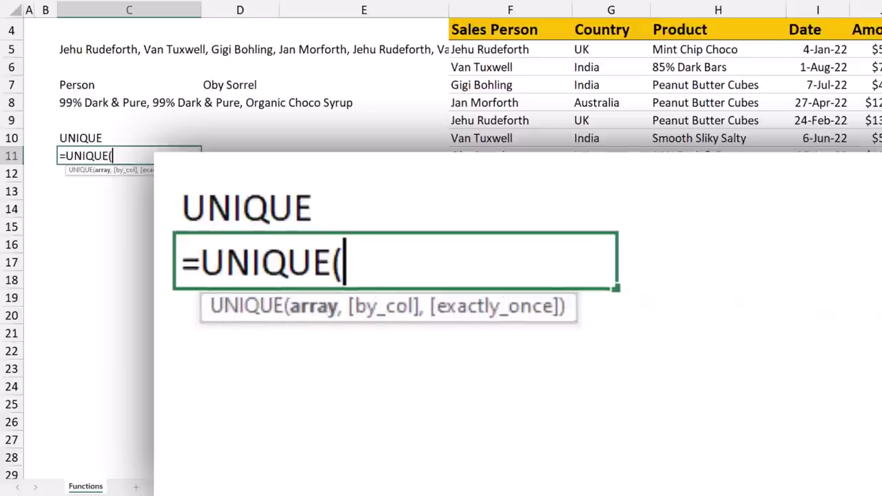
pyautogui.click(507, 49)
pyautogui.hotkey('ctrl', 'shift', 'Down')
pyautogui.press('Return')
# Step: Move the UNIQUE heading and its list of names down so that the heading sits in C23
pyautogui.click(175, 114)
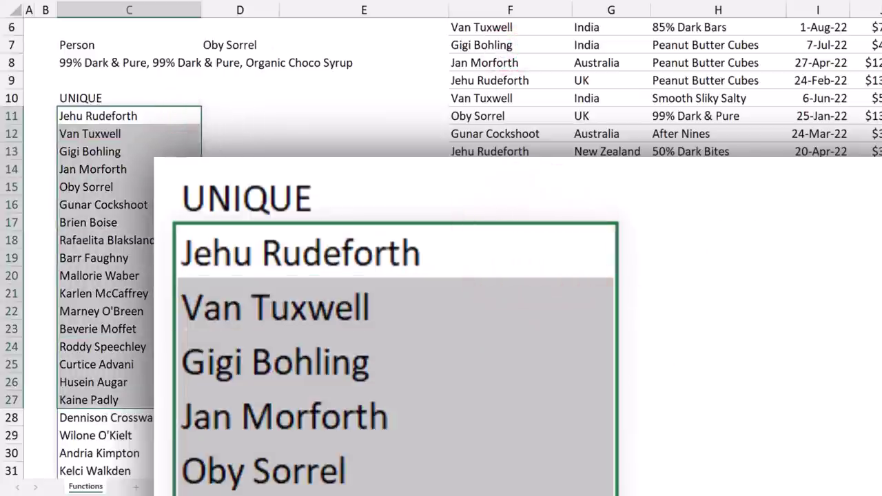
pyautogui.scroll(-4, 134, 275)
pyautogui.scroll(3, 122, 276)
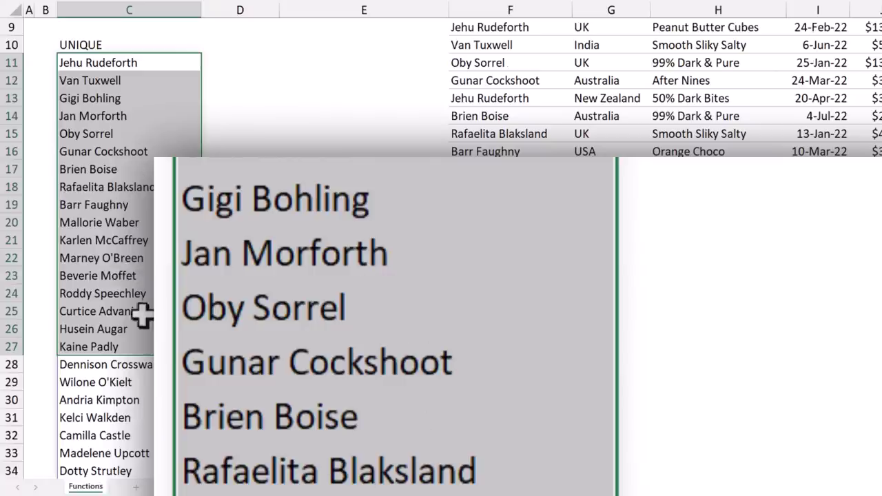
pyautogui.scroll(1, 140, 314)
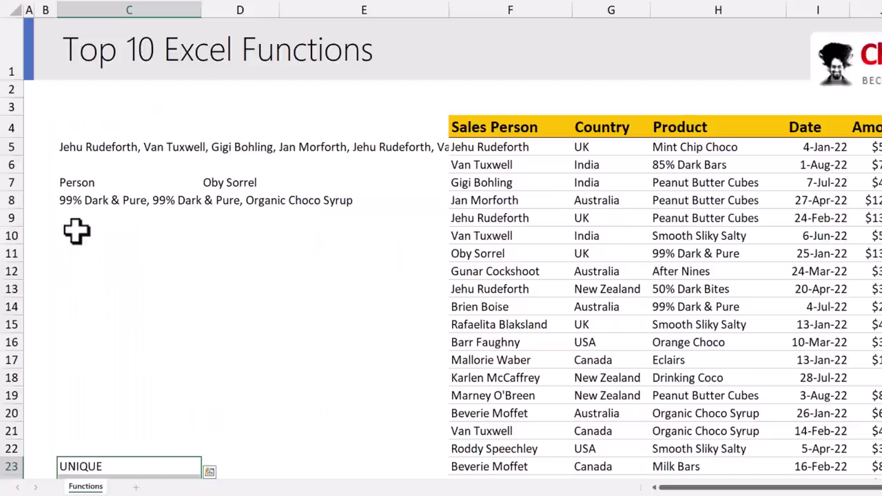
# Step: Remove duplicate products in C8 by changing the formula to =TEXTJOIN(", ",,UNIQUE(FILTER(H5:H104,F5:F104=D7)))
pyautogui.click(68, 200)
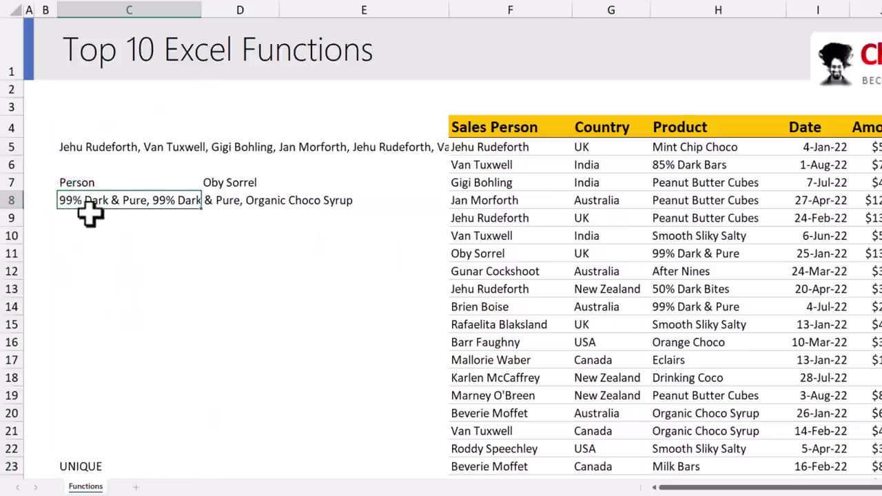
pyautogui.press('F2')
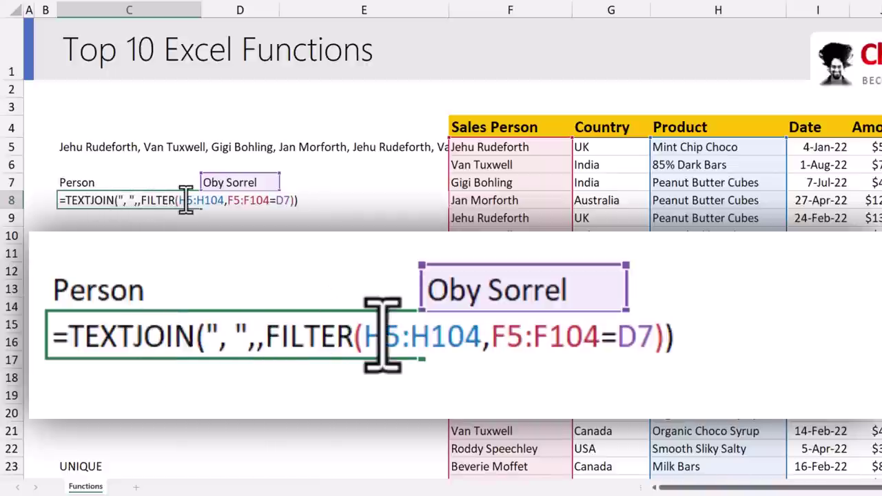
pyautogui.click(141, 200)
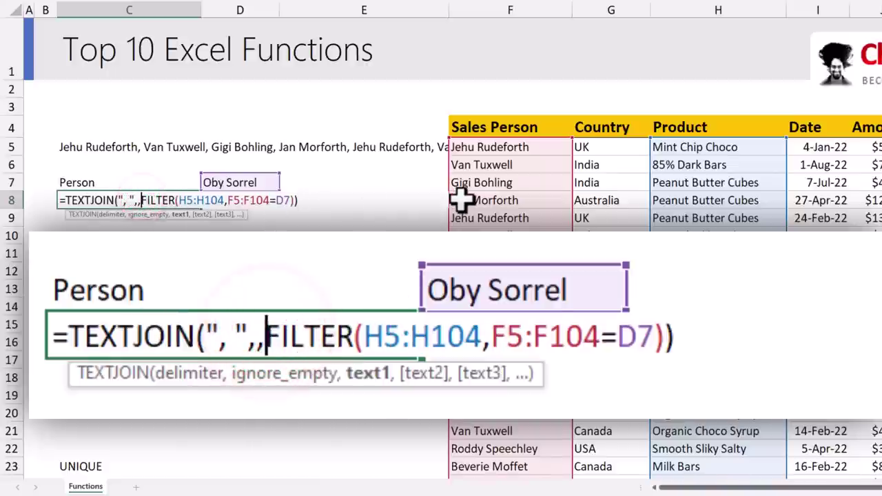
pyautogui.write('uniqu')
pyautogui.press('Tab')
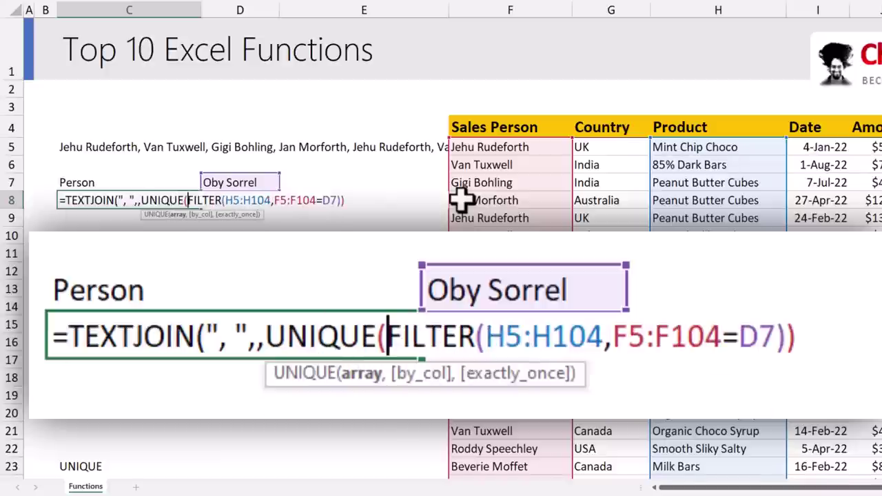
pyautogui.press('End')
pyautogui.write(')')
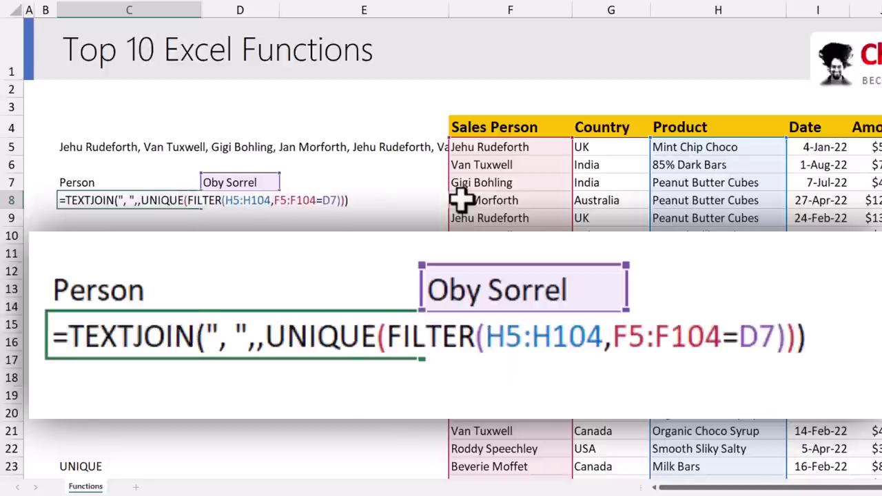
pyautogui.hotkey('ctrl', 'Return')
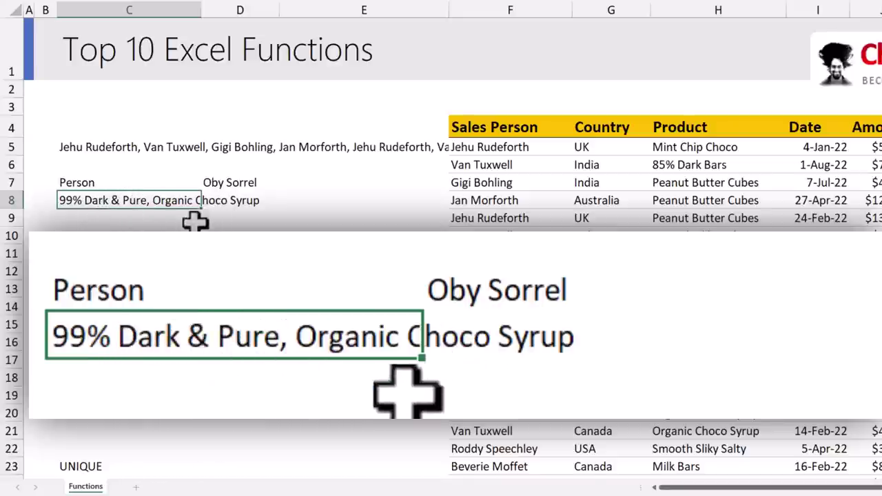
# Step: Sort the list of distinct names by changing the formula in C24 to =SORT(UNIQUE(F5:F104))
pyautogui.scroll(-4, 243, 267)
pyautogui.click(107, 221)
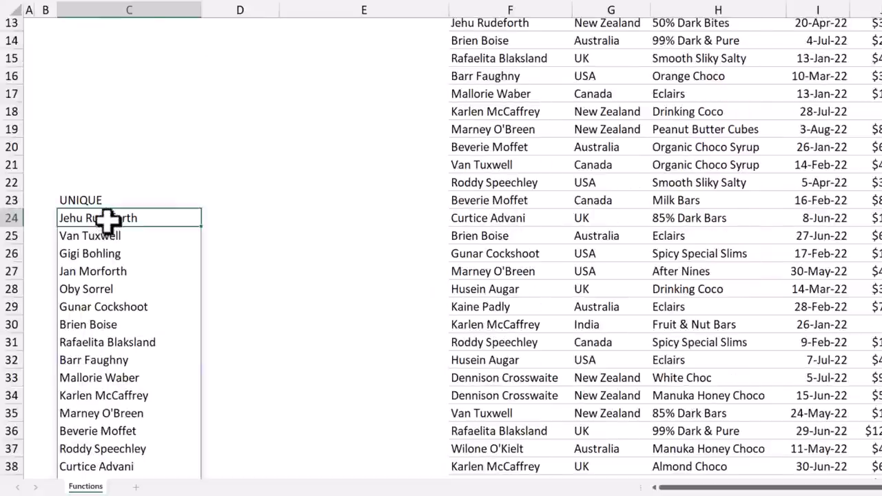
pyautogui.scroll(-2, 262, 312)
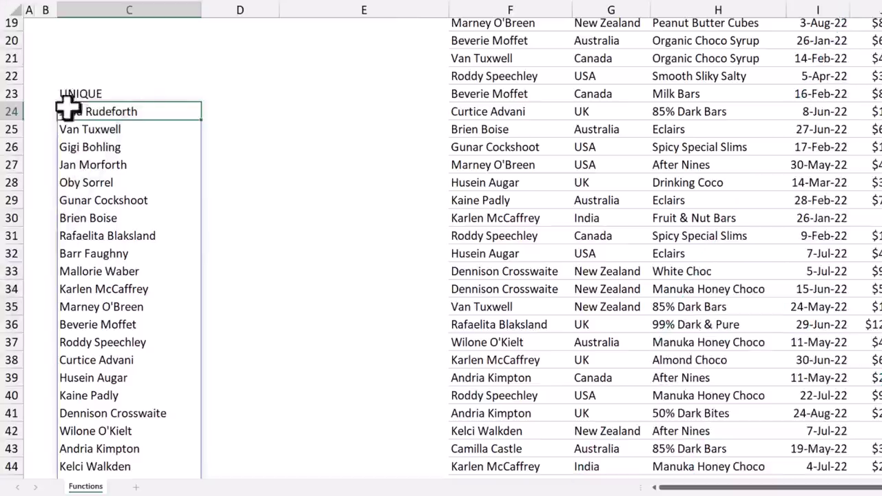
pyautogui.doubleClick(90, 118)
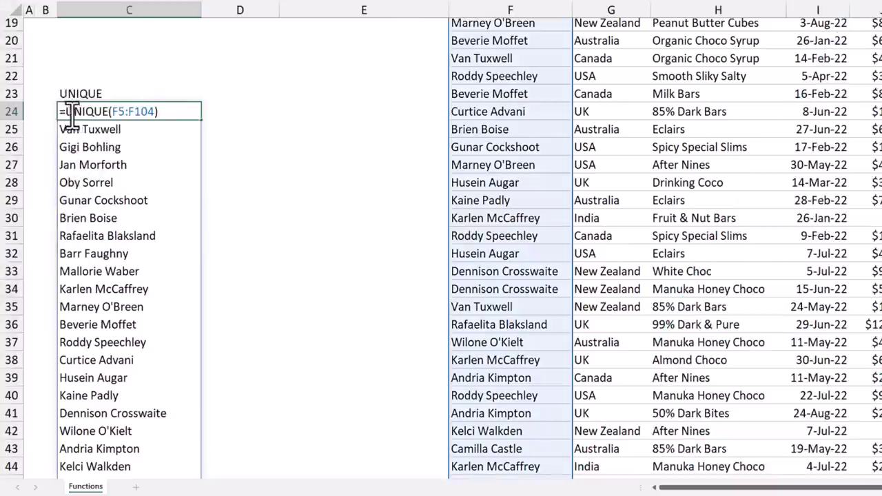
pyautogui.click(67, 114)
pyautogui.write('sort(')
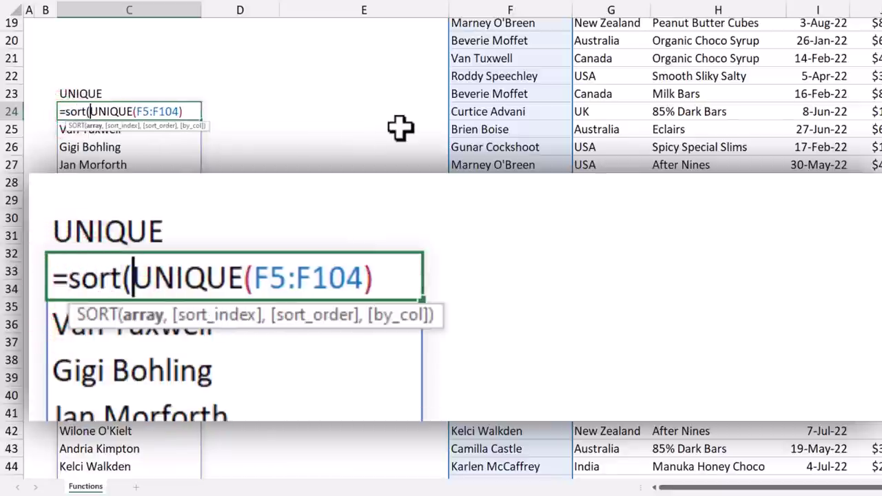
pyautogui.press('End')
pyautogui.write(')')
pyautogui.press('Return')
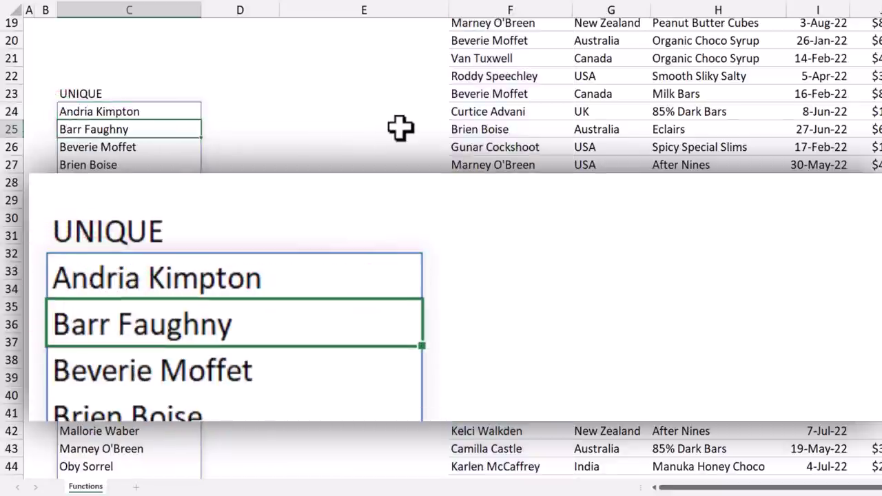
# Step: Examine the sorted name list and how UNIQUE is nested inside SORT in the C24 formula
pyautogui.scroll(-3, 138, 118)
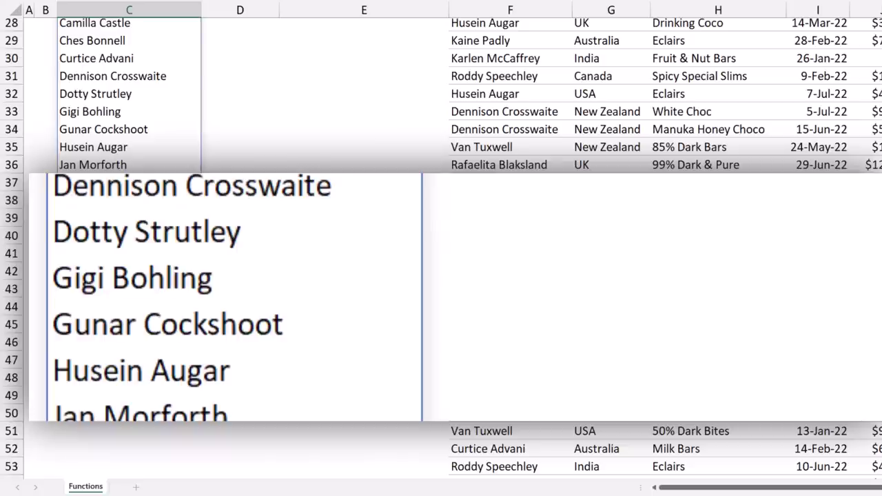
pyautogui.scroll(3, 131, 119)
pyautogui.doubleClick(128, 112)
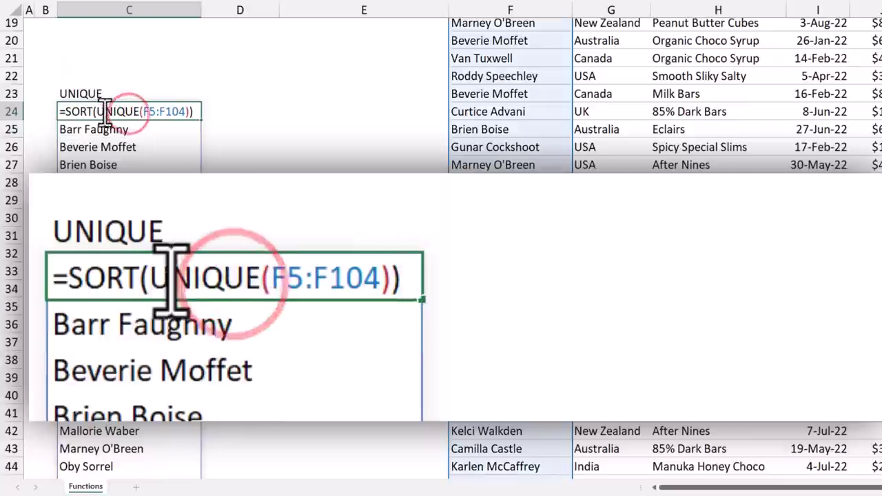
pyautogui.moveTo(97, 110); pyautogui.dragTo(187, 116)
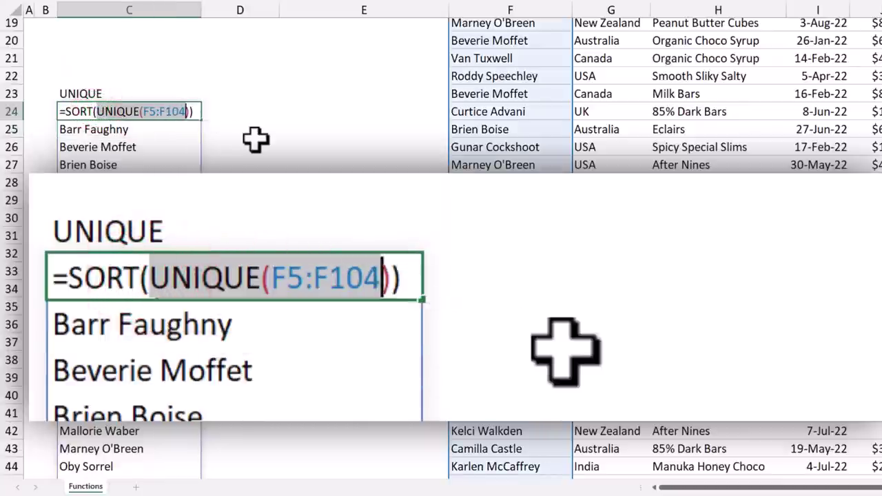
pyautogui.click(275, 112)
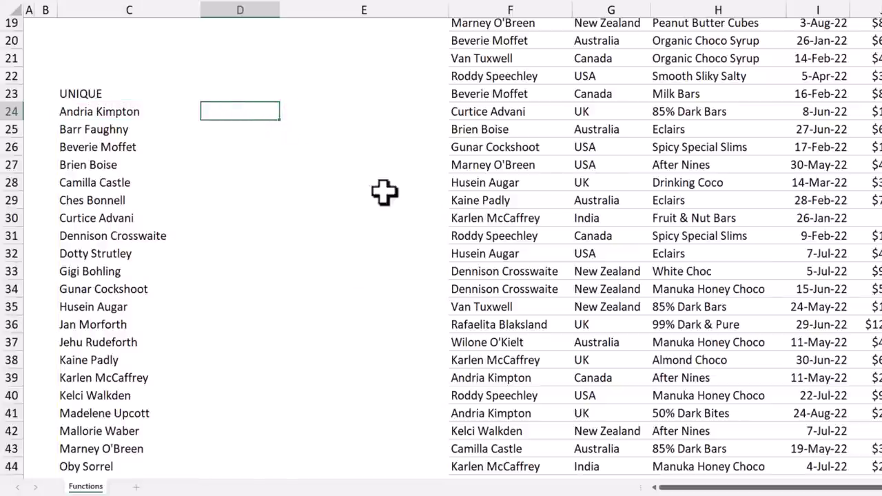
pyautogui.scroll(6, 696, 228)
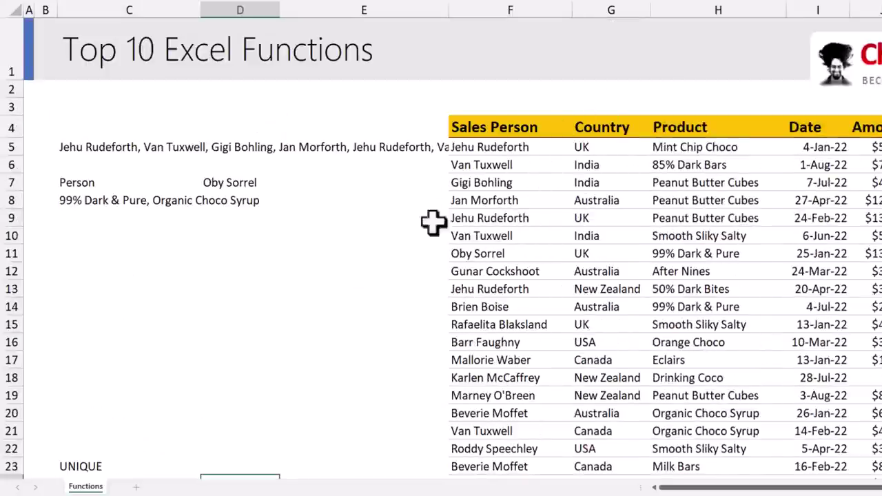
pyautogui.scroll(-3, 394, 300)
pyautogui.scroll(1, 393, 300)
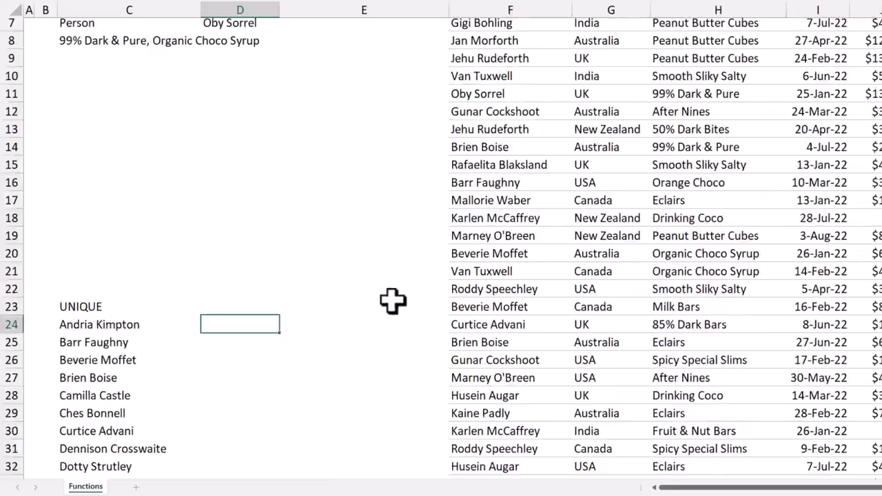
pyautogui.scroll(2, 788, 282)
# Step: Add a new sheet and sort the Amount column there with =SORT(Functions!J5:J104) in B3
pyautogui.moveTo(874, 127); pyautogui.dragTo(879, 338)
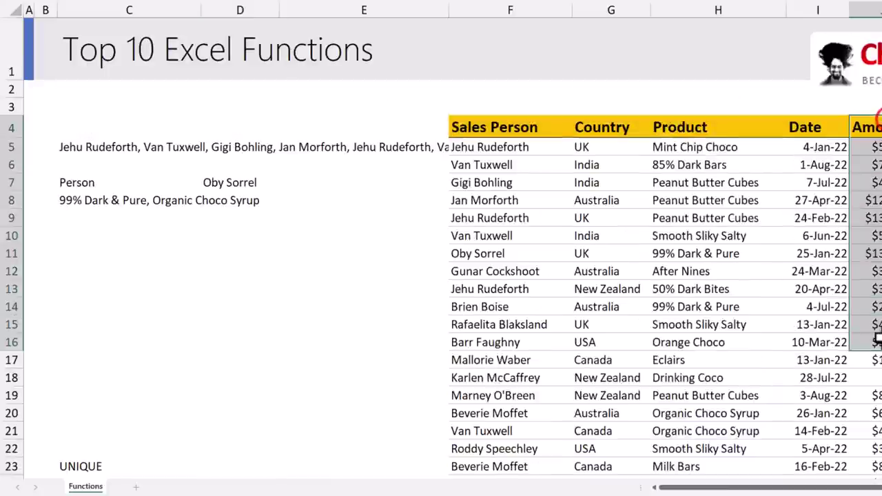
pyautogui.click(136, 488)
pyautogui.doubleClick(77, 40)
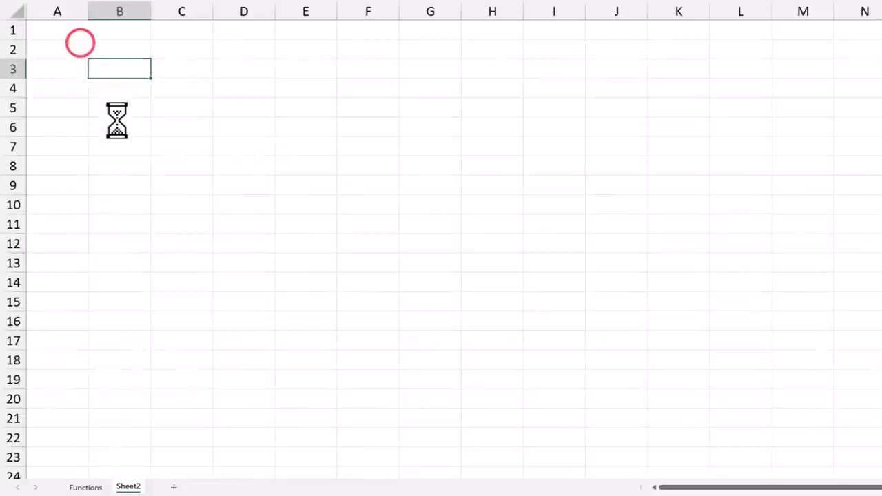
pyautogui.write('=sort(')
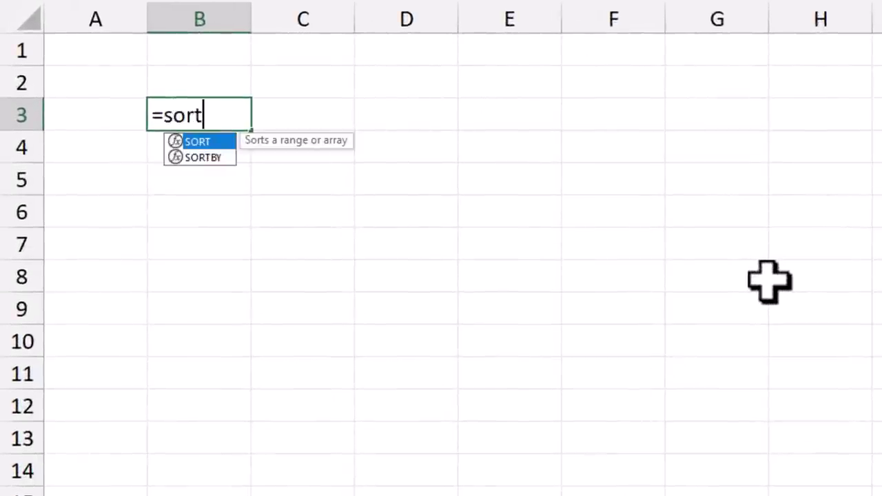
pyautogui.hotkey('ctrl', 'pageup')
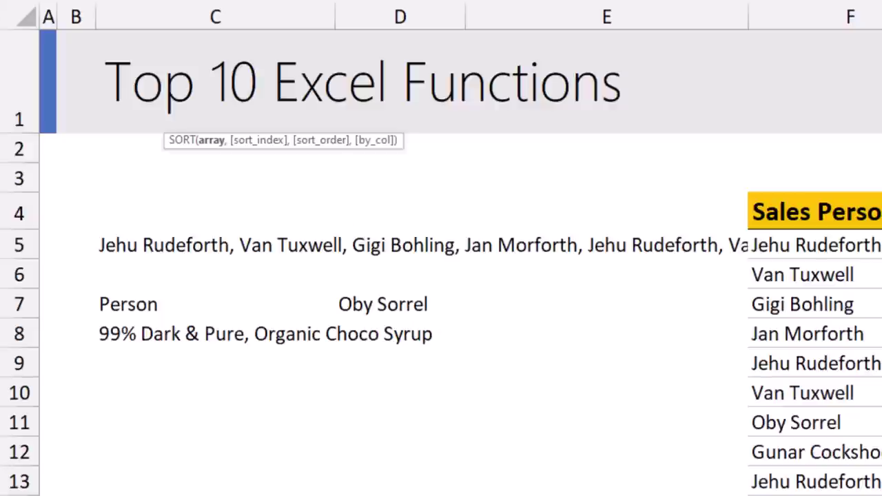
pyautogui.scroll(-20, 441, 262)
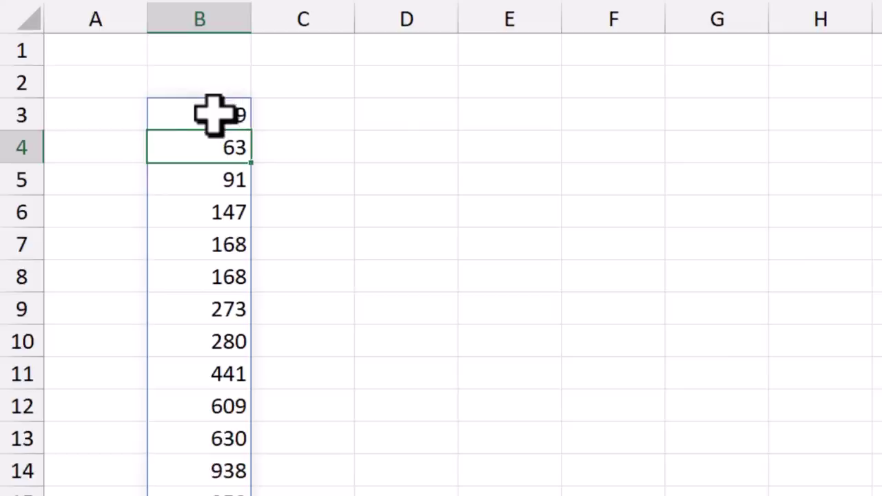
# Step: Examine the sorted amounts from B3 down to the end of the list
pyautogui.click(213, 104)
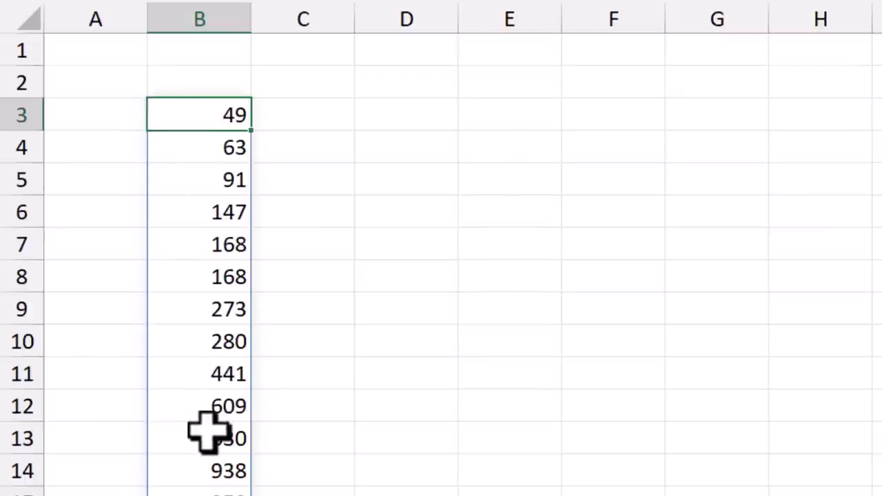
pyautogui.scroll(-3, 209, 432)
pyautogui.scroll(-20, 209, 432)
pyautogui.scroll(7, 207, 434)
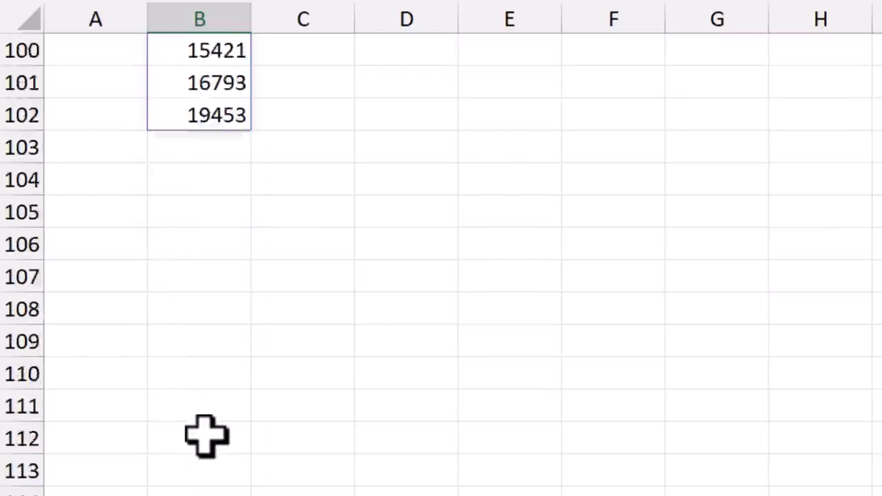
pyautogui.scroll(2, 204, 421)
pyautogui.click(203, 401)
pyautogui.scroll(8, 200, 403)
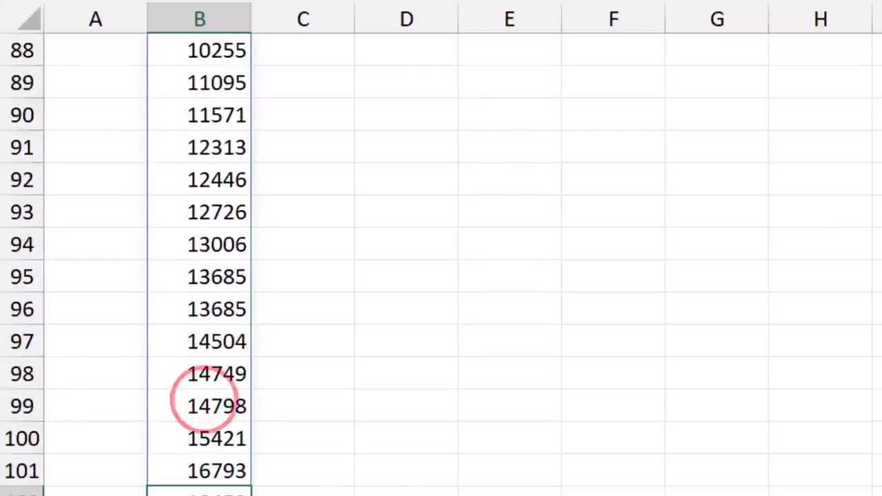
pyautogui.scroll(20, 200, 402)
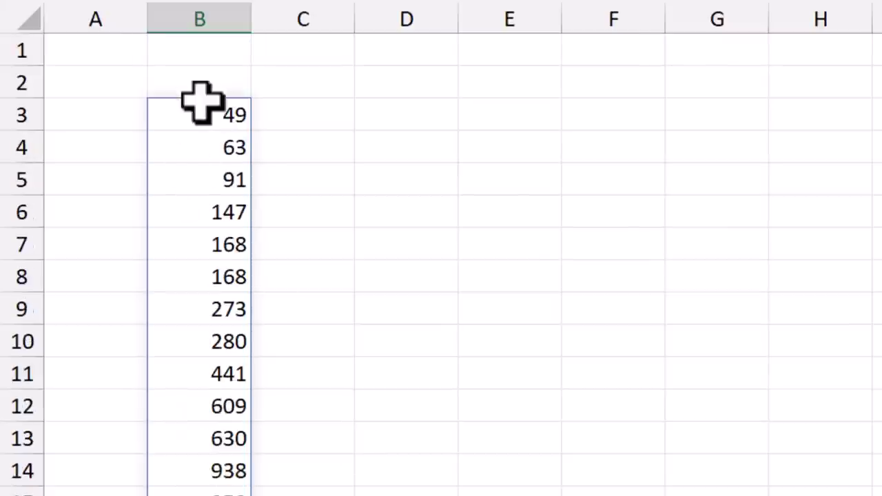
# Step: Sort the amounts in descending order by changing the B3 formula to =SORT(Functions!J5:J104,,-1)
pyautogui.click(203, 116)
pyautogui.press('F2')
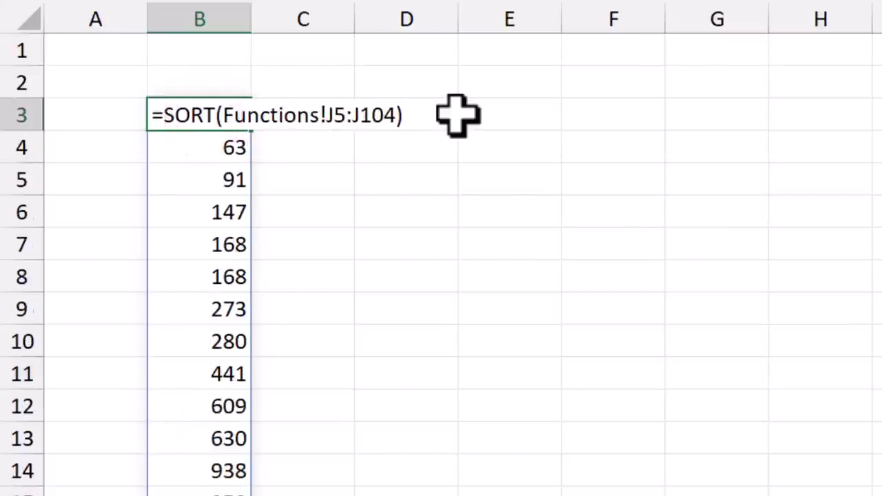
pyautogui.press('BackSpace')
pyautogui.write(',')
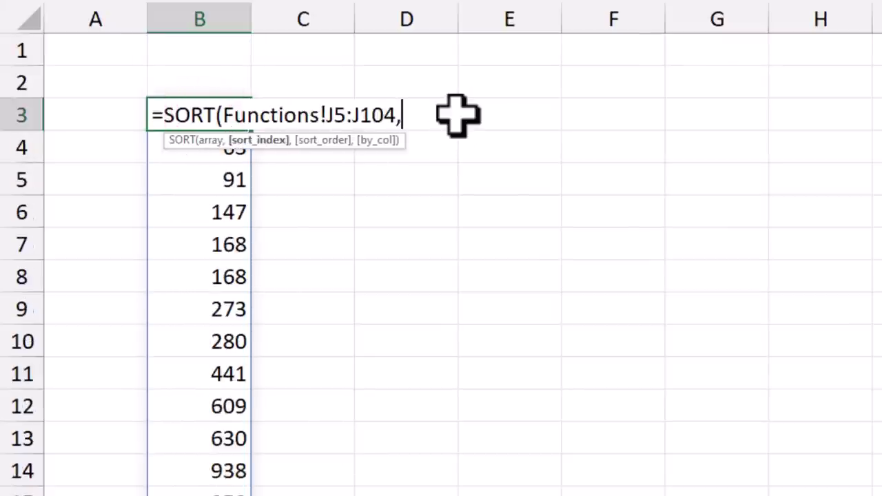
pyautogui.write(',')
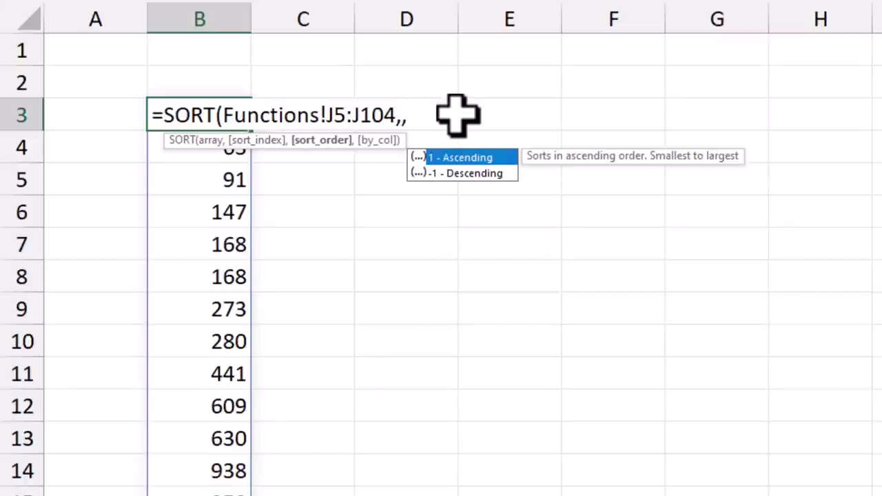
pyautogui.write('-1)')
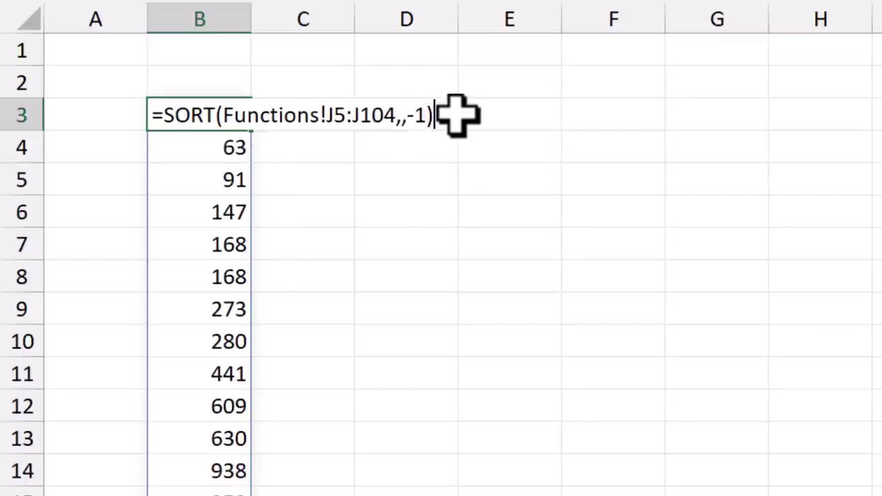
pyautogui.press('Return')
pyautogui.moveTo(201, 114); pyautogui.dragTo(208, 400)
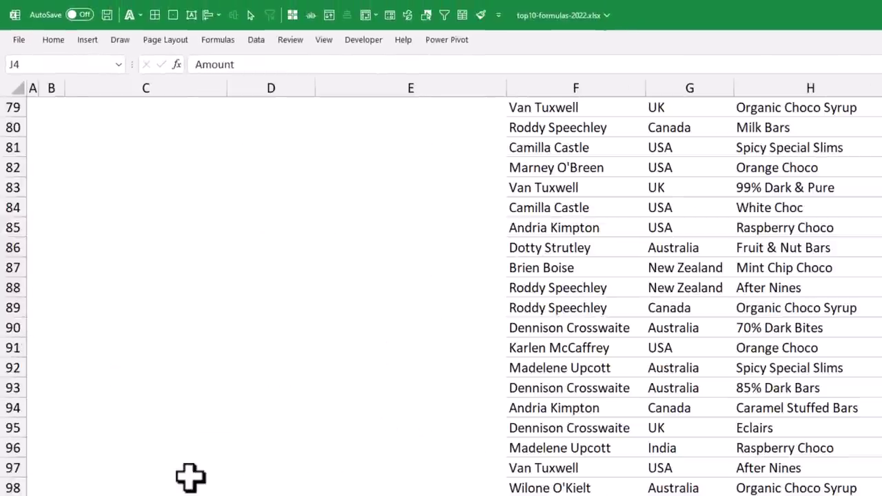
# Step: Enter the sample numbers 23 in E3 and 0 in E4 on the blank sheet
pyautogui.scroll(20, 191, 477)
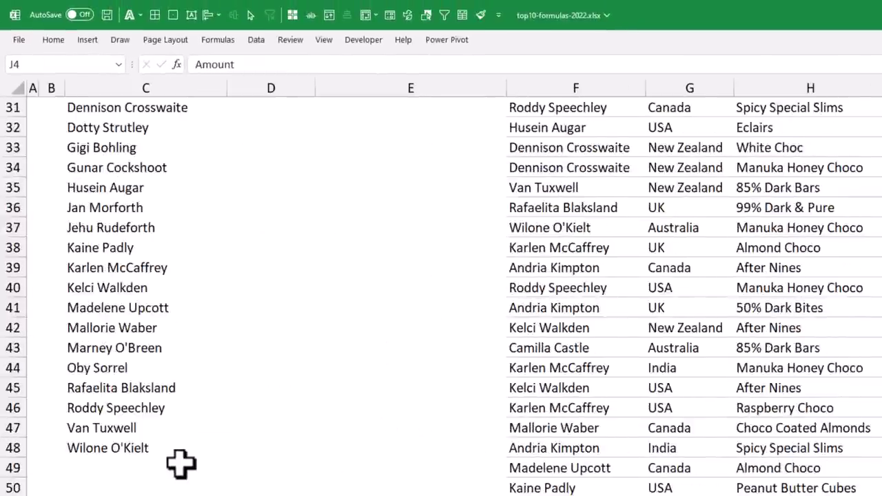
pyautogui.scroll(2, 181, 465)
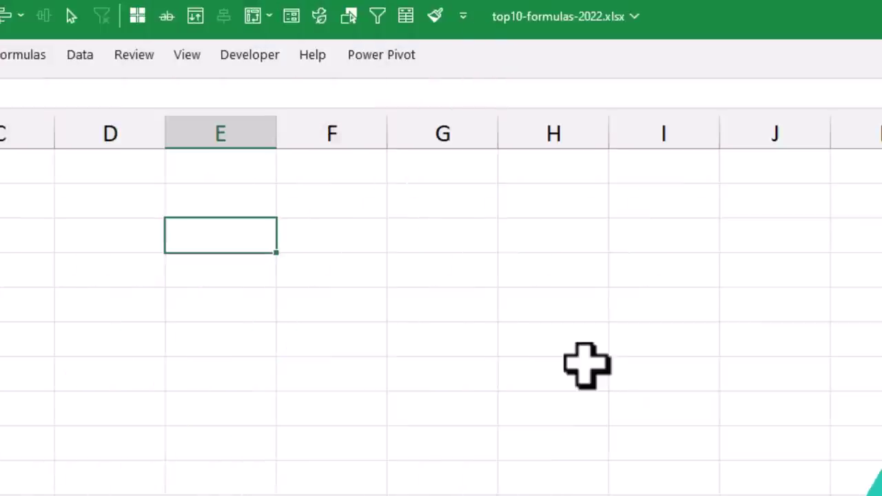
pyautogui.write('23')
pyautogui.press('Return')
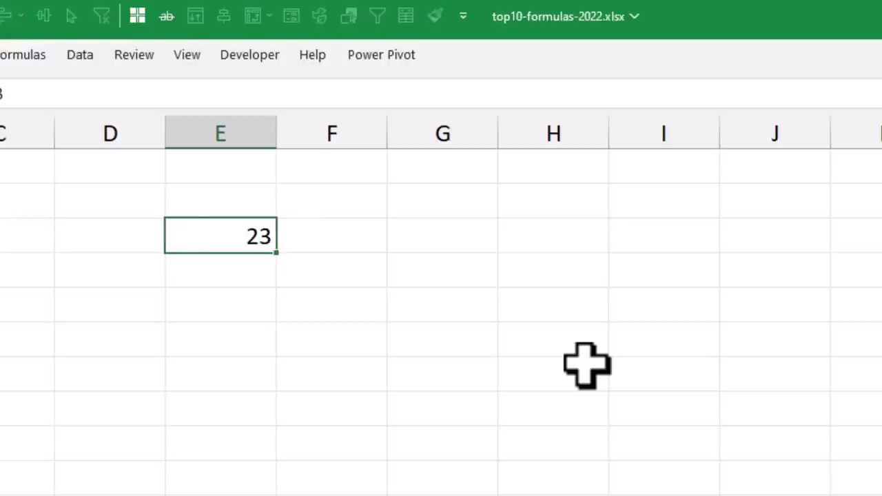
pyautogui.write('0')
pyautogui.press('Tab')
pyautogui.moveTo(238, 237); pyautogui.dragTo(241, 270)
# Step: Divide the two sample numbers with the formula =E3/E4 in G3
pyautogui.click(441, 227)
pyautogui.write('=')
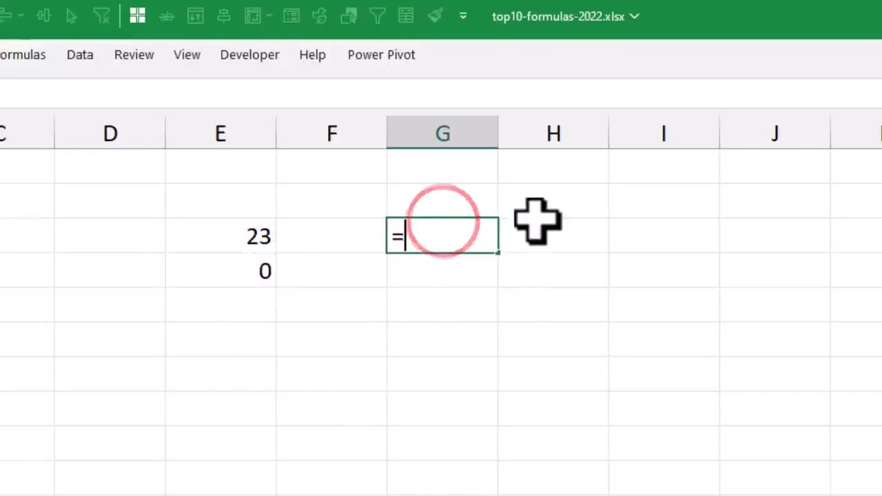
pyautogui.press('Left')
pyautogui.press('Left')
pyautogui.write('/')
pyautogui.press('Down')
pyautogui.press('Left')
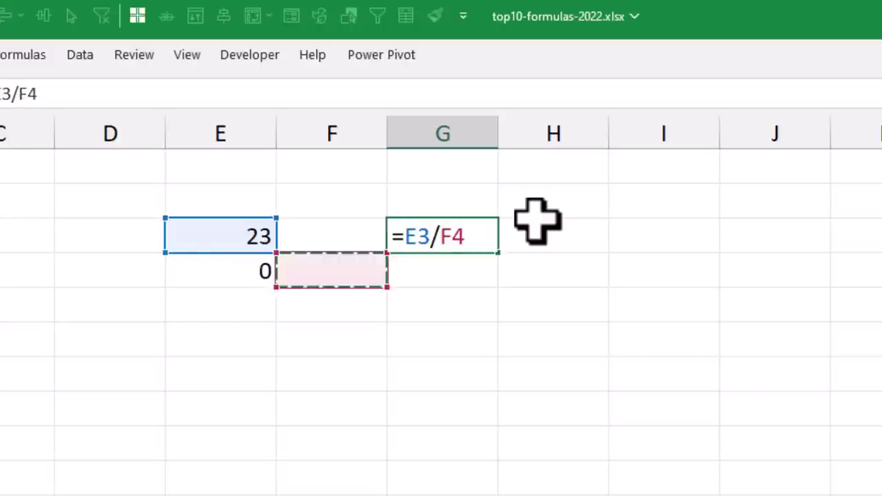
pyautogui.press('Left')
pyautogui.press('Return')
# Step: Handle the division error in G3 by changing the formula to =IFERROR(E3/E4,"We can't divide by zero")
pyautogui.click(458, 216)
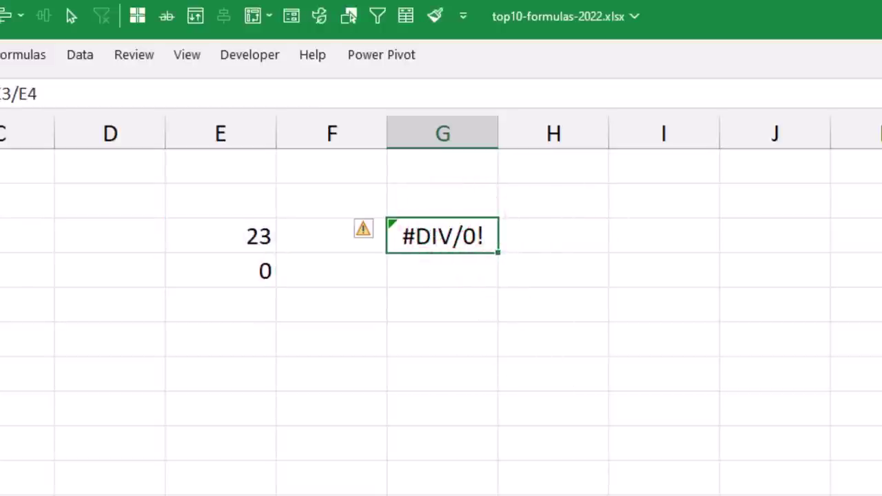
pyautogui.press('F2')
pyautogui.press('Home')
pyautogui.press('Right')
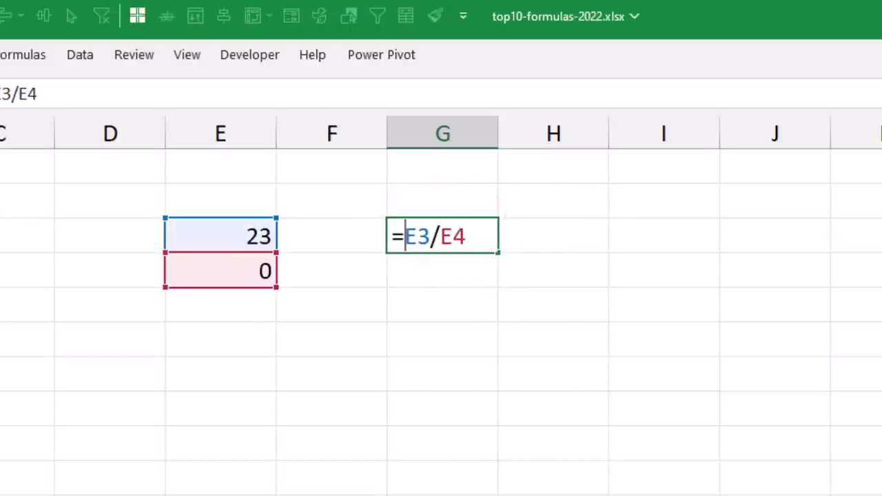
pyautogui.write('iferror(')
pyautogui.press('End')
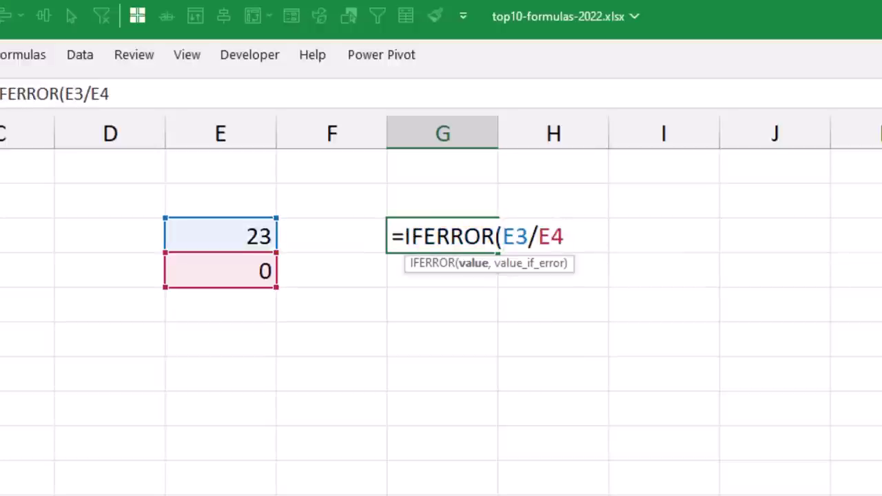
pyautogui.write(',"We can\'t di')
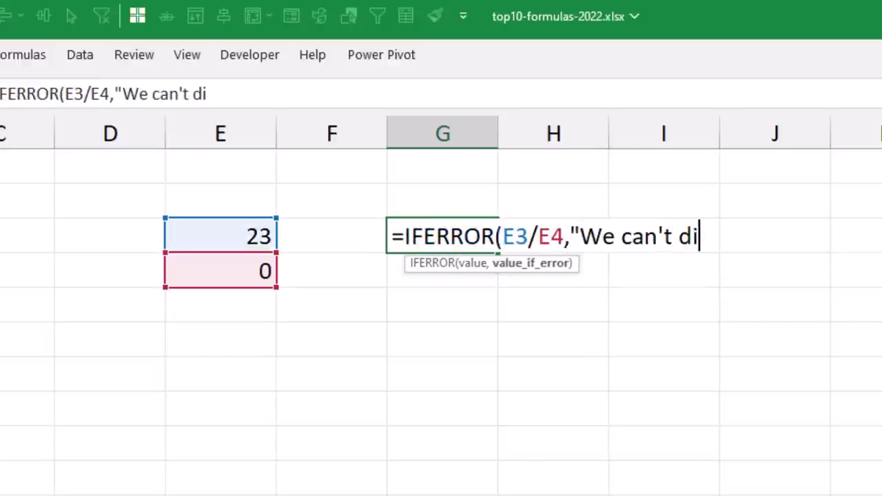
pyautogui.write('vide by zero')
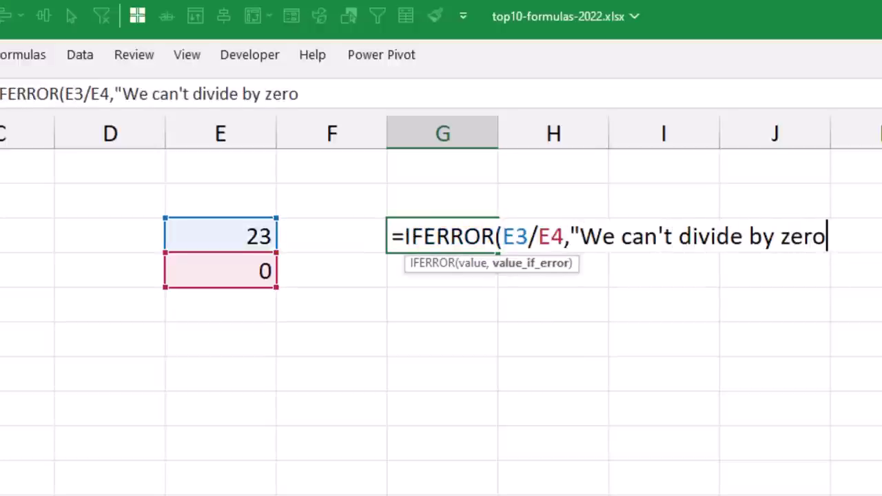
pyautogui.press('Return')
pyautogui.click(443, 236)
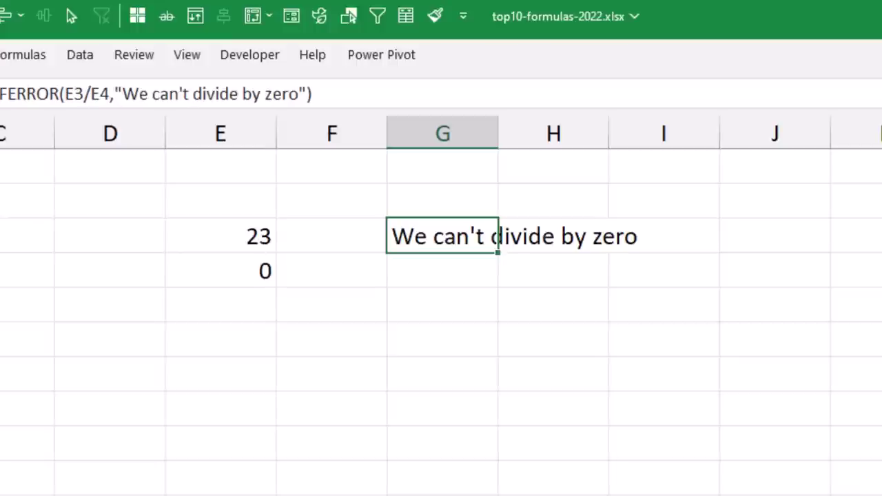
pyautogui.press('Down')
pyautogui.press('Up')
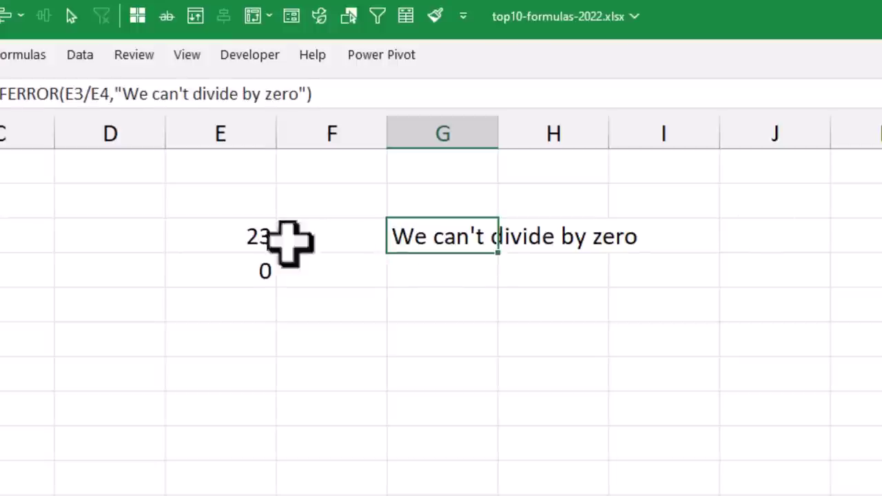
# Step: Set the divisor in E4 to 12 and open the IFERROR formula in G3 for review
pyautogui.click(237, 266)
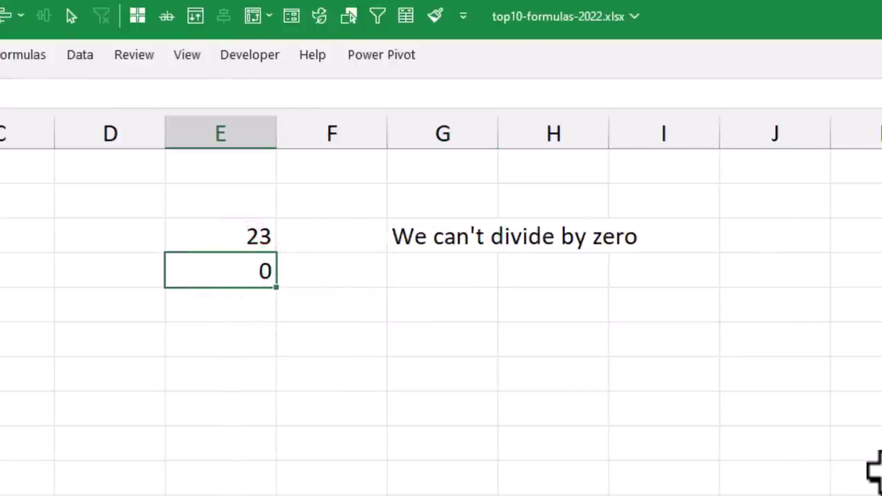
pyautogui.write('12')
pyautogui.press('Return')
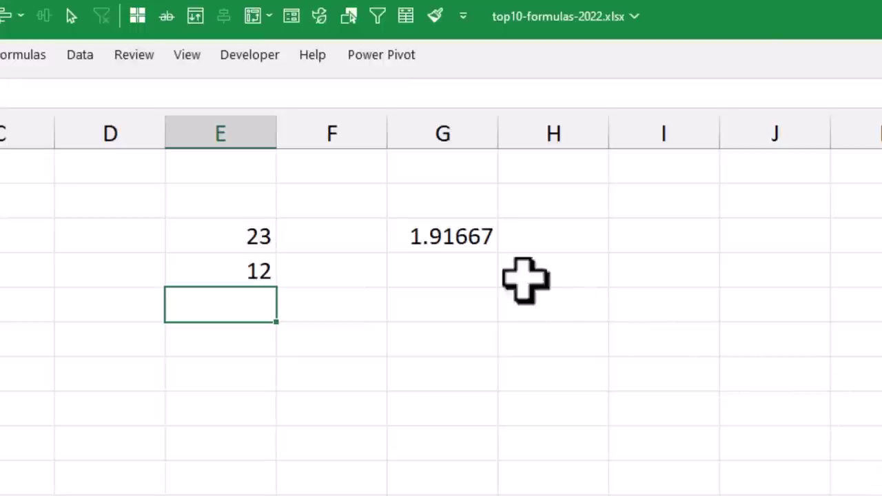
pyautogui.click(461, 238)
pyautogui.press('F2')
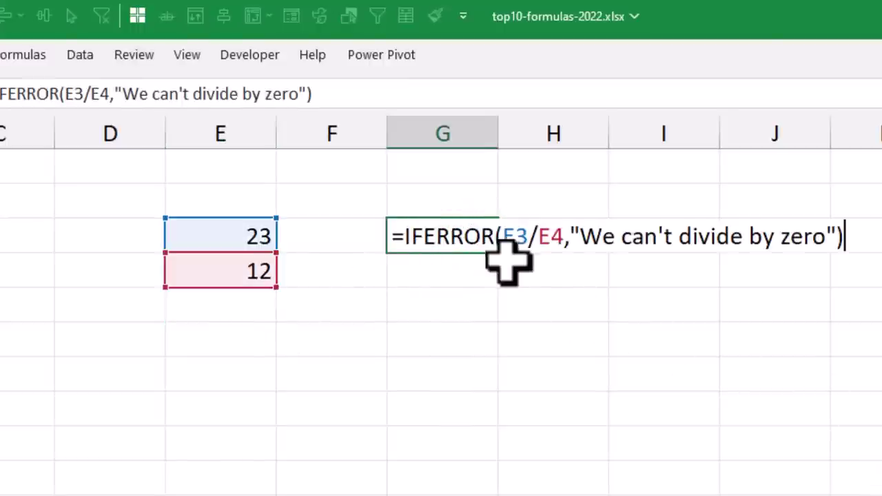